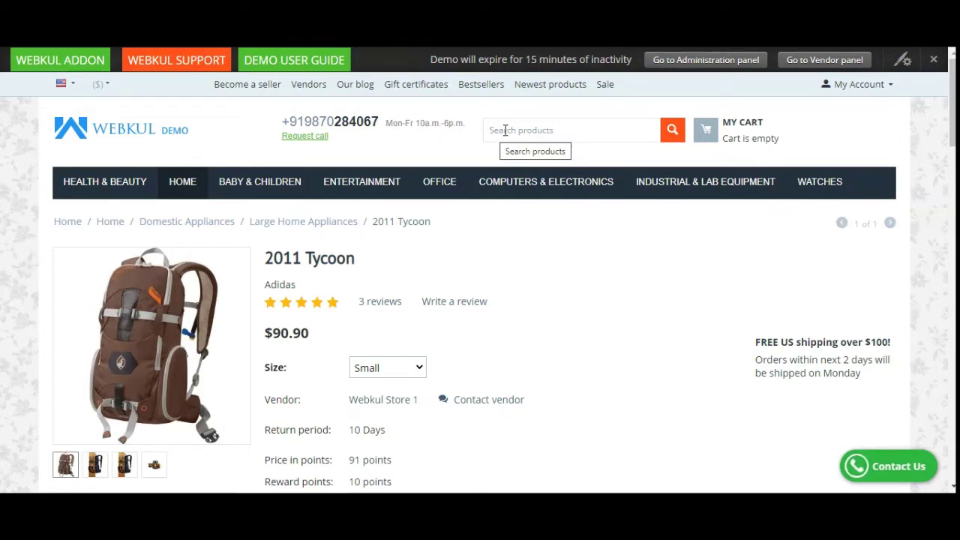
# Step: Look through the 2011 Tycoon product page down to its FAQ section and expand the question "what is the make of this product?"
pyautogui.click(505, 130)
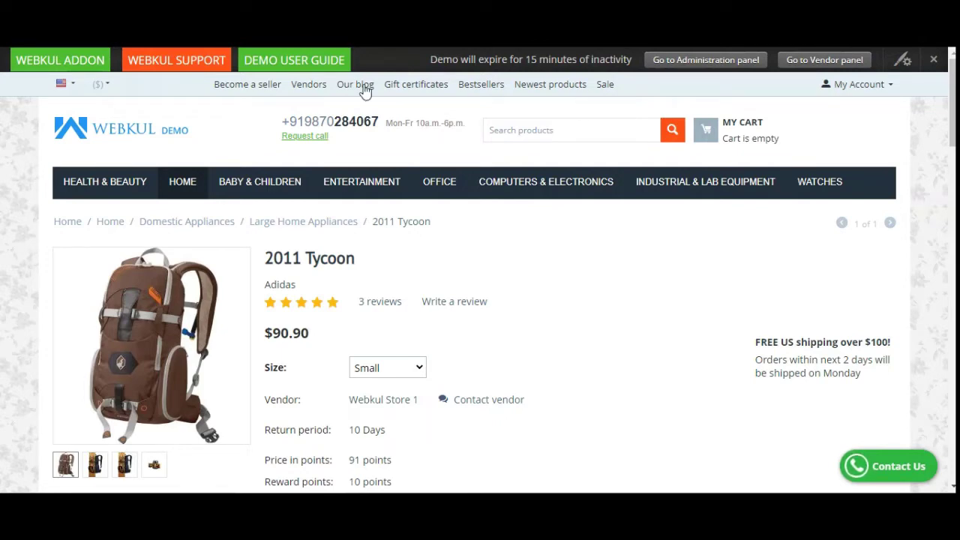
pyautogui.scroll(-5, 949, 213)
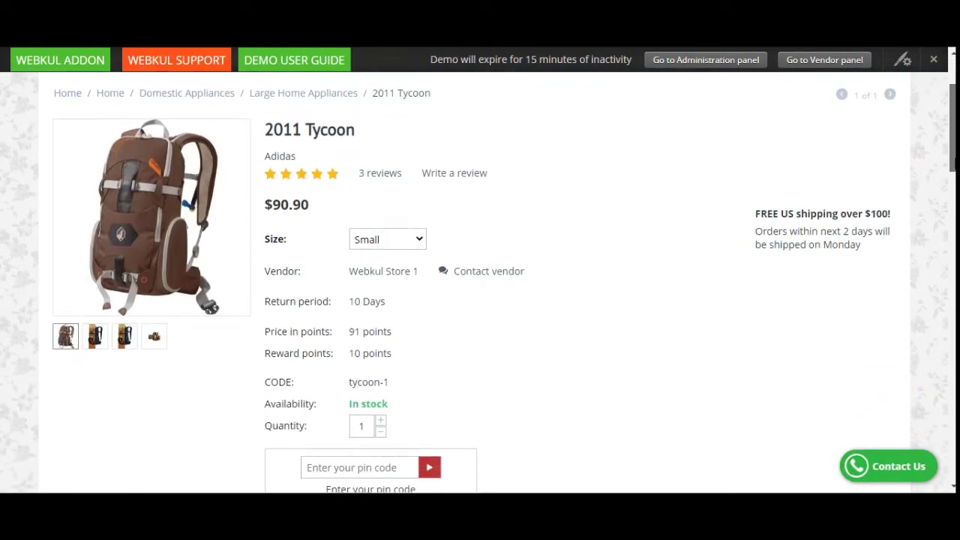
pyautogui.moveTo(950, 212); pyautogui.dragTo(947, 338)
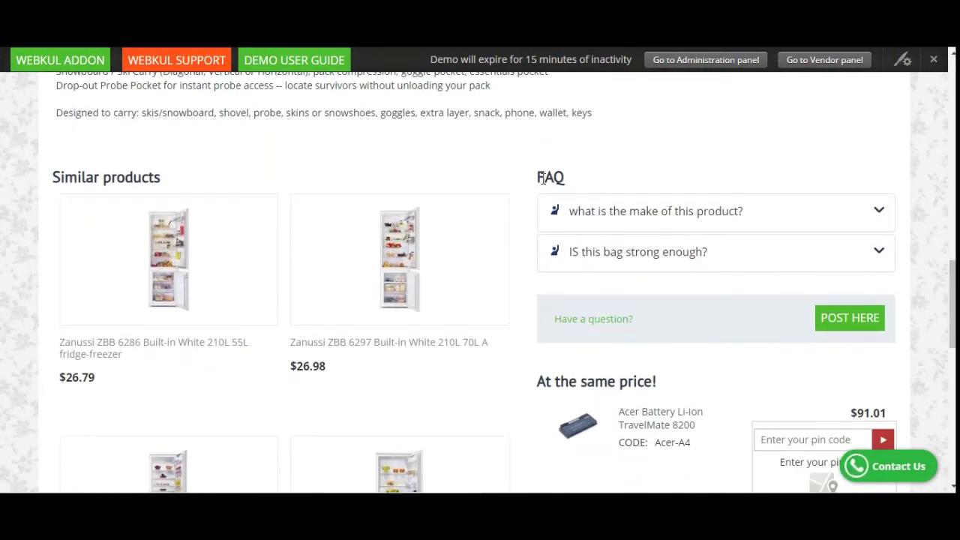
pyautogui.scroll(15, 542, 178)
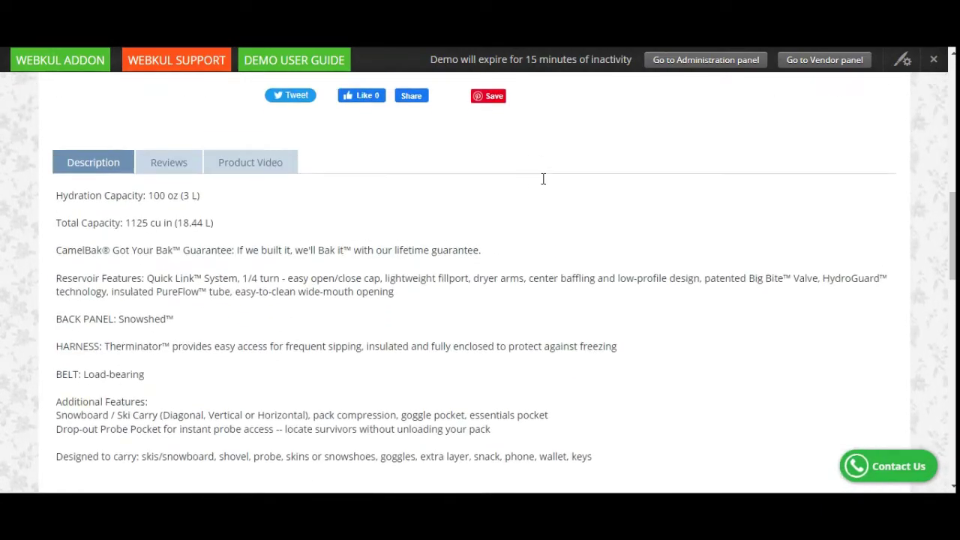
pyautogui.scroll(-15, 542, 179)
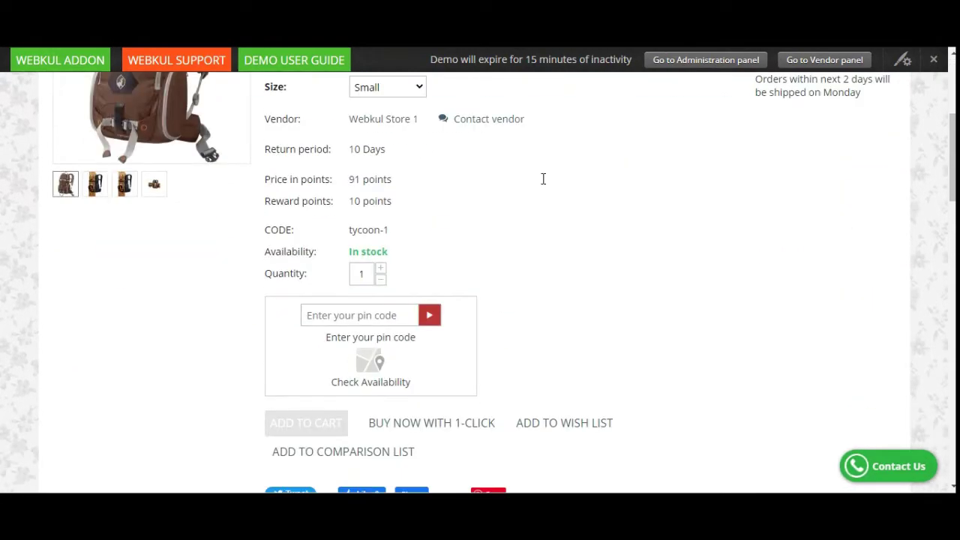
pyautogui.scroll(-4, 544, 185)
pyautogui.scroll(4, 544, 185)
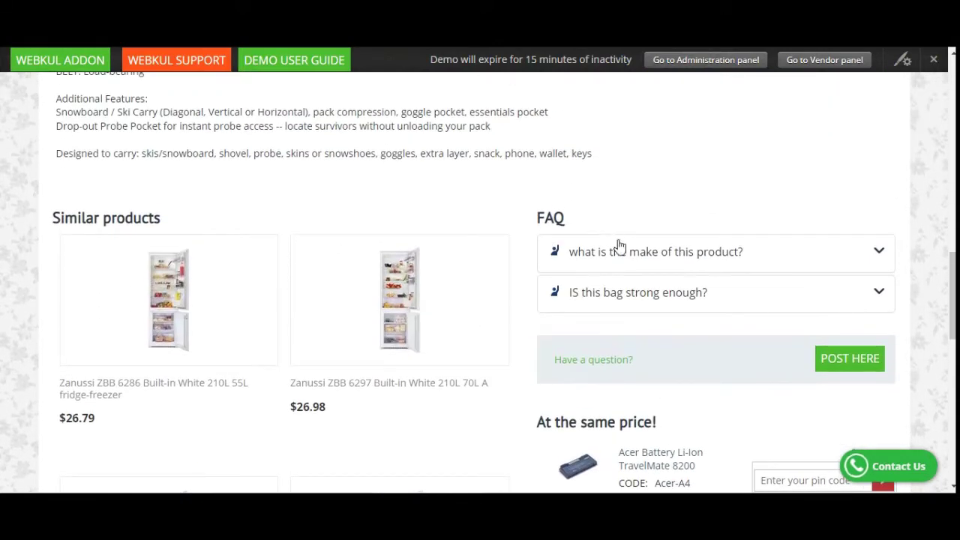
pyautogui.click(668, 251)
pyautogui.scroll(-1, 646, 310)
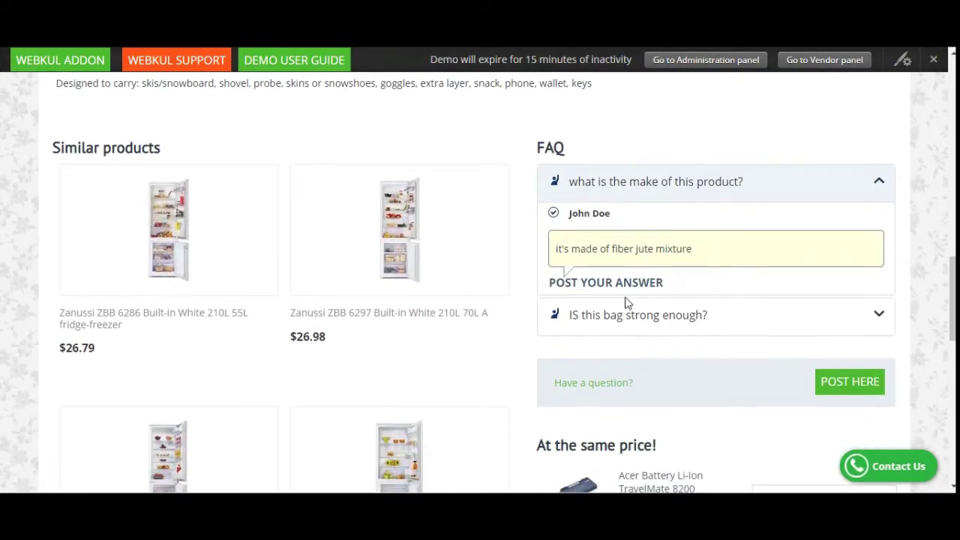
# Step: View the answer form for the FAQ question "IS this bag strong enough?" and close it without posting
pyautogui.click(625, 316)
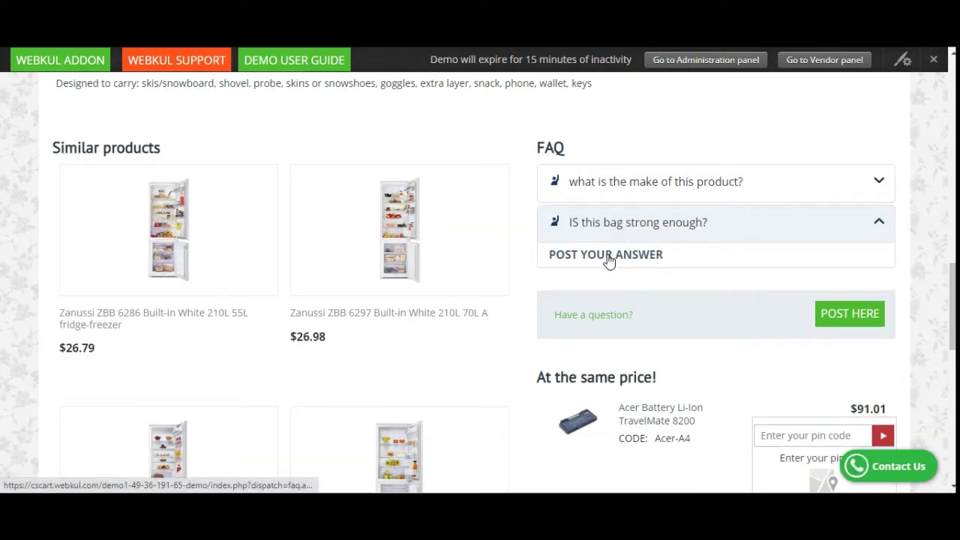
pyautogui.click(608, 257)
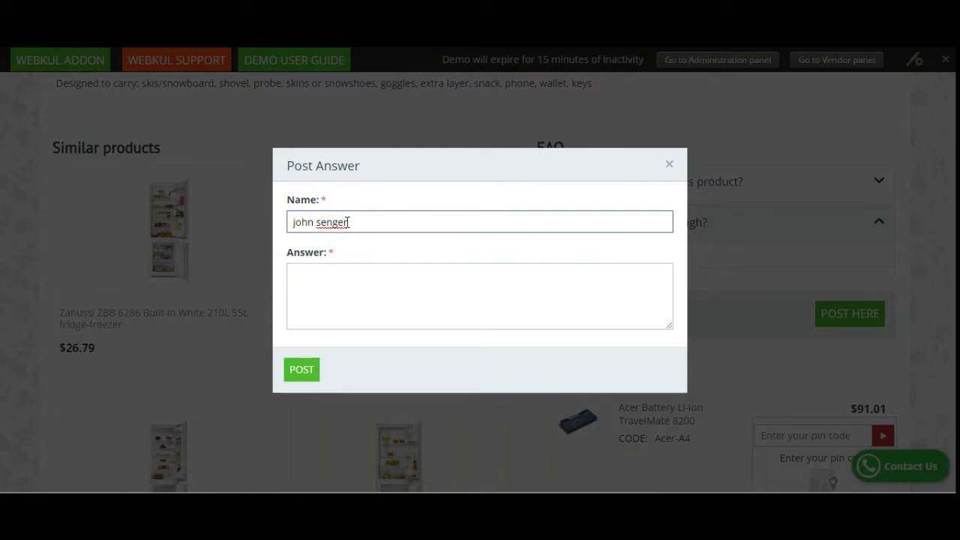
pyautogui.click(325, 281)
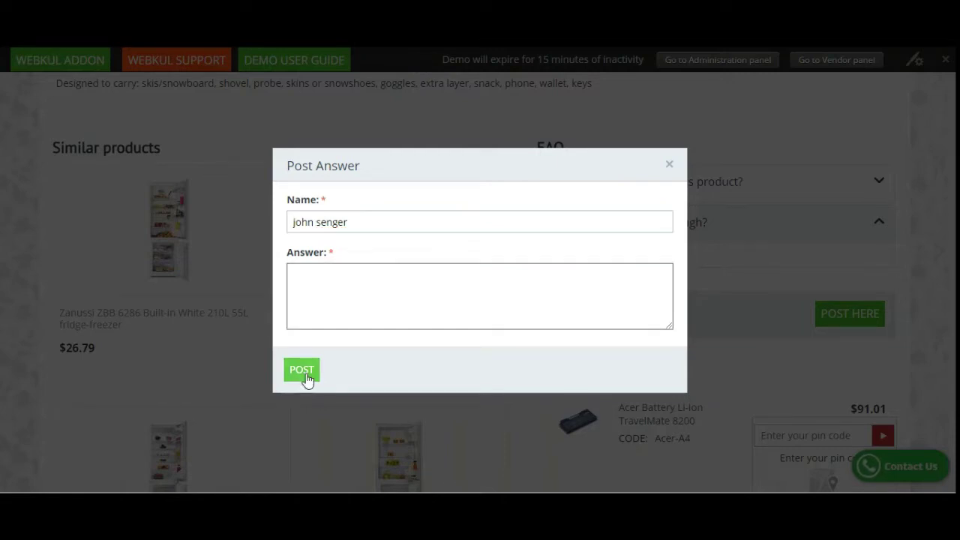
pyautogui.click(670, 167)
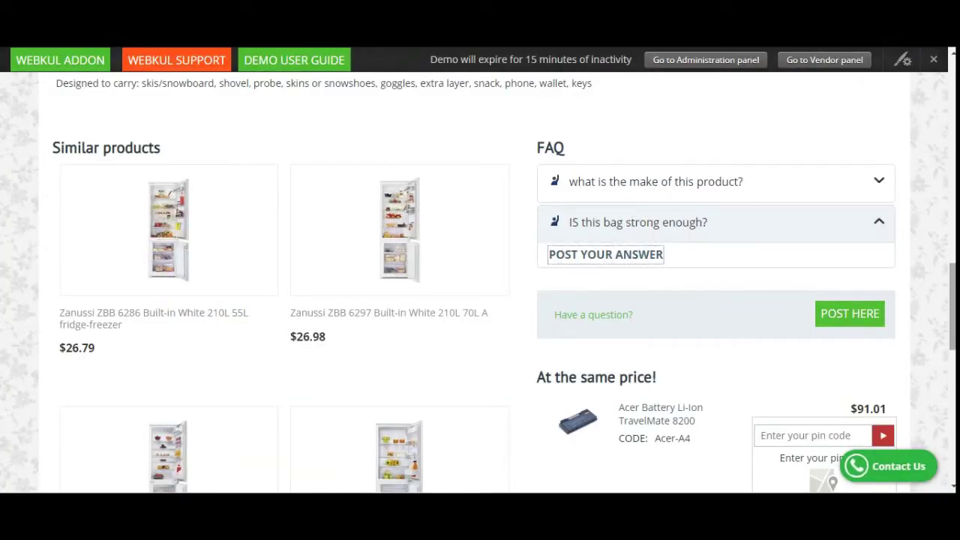
# Step: Examine the FAQ section of the Computers & Electronics category, view its new question form and close it without posting
pyautogui.scroll(-1, 641, 112)
pyautogui.scroll(3, 642, 113)
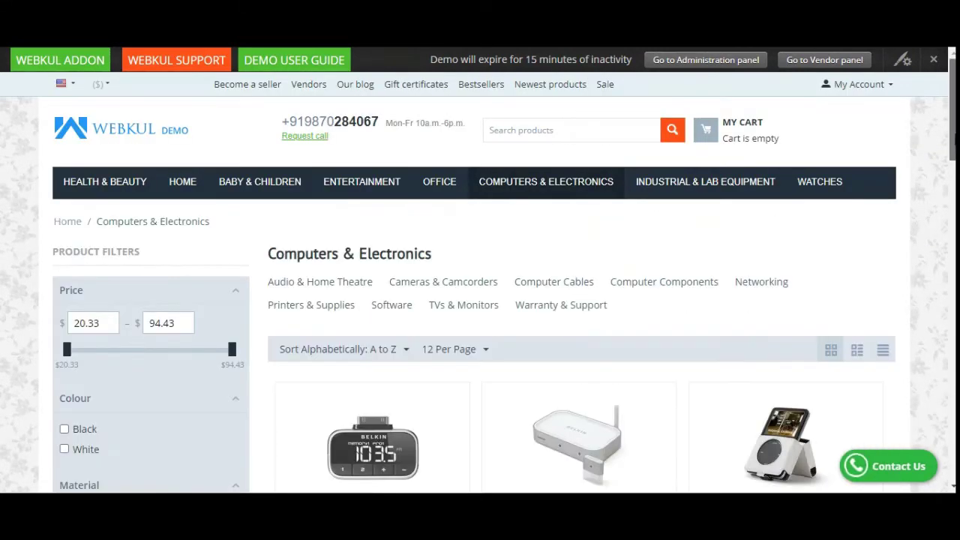
pyautogui.moveTo(954, 143); pyautogui.dragTo(936, 385)
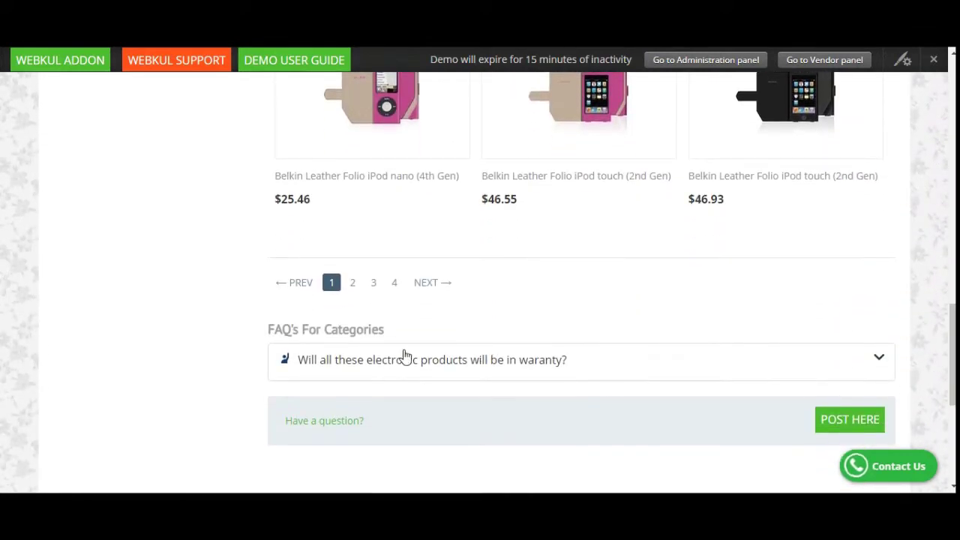
pyautogui.moveTo(280, 342); pyautogui.dragTo(465, 345)
pyautogui.scroll(-3, 465, 344)
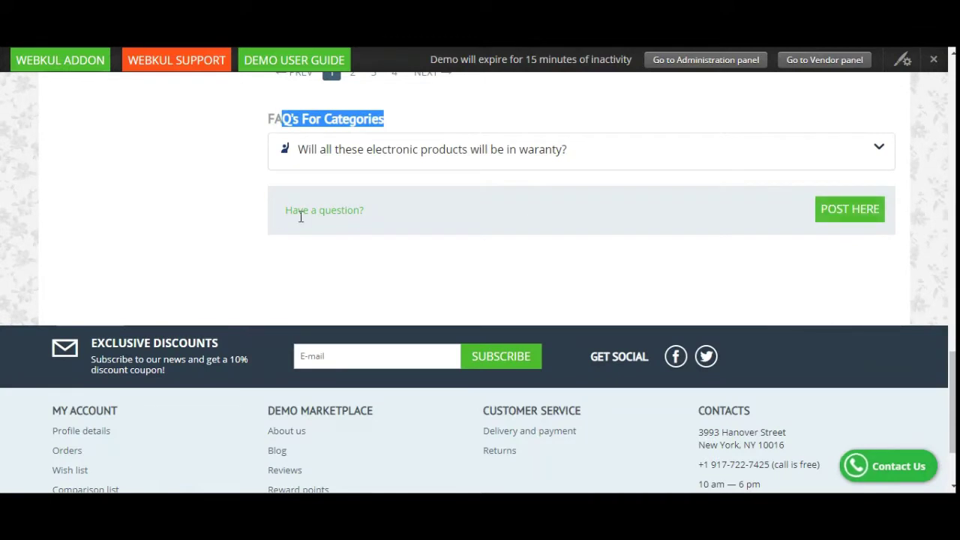
pyautogui.moveTo(287, 211); pyautogui.dragTo(600, 242)
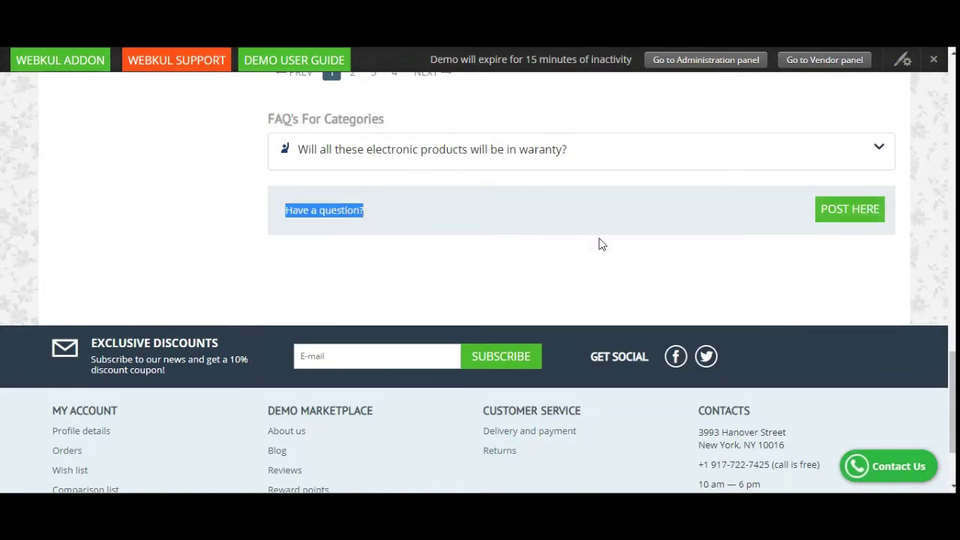
pyautogui.click(844, 212)
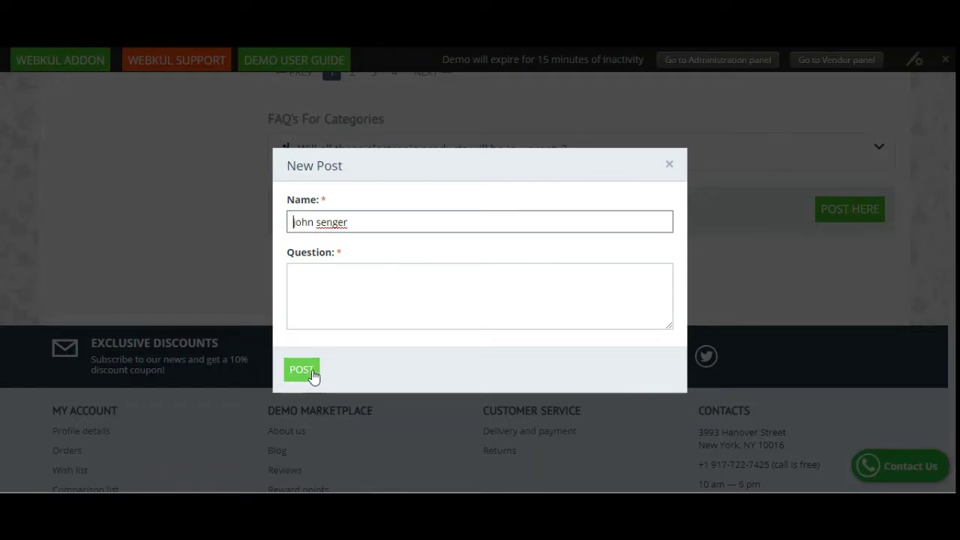
pyautogui.click(669, 164)
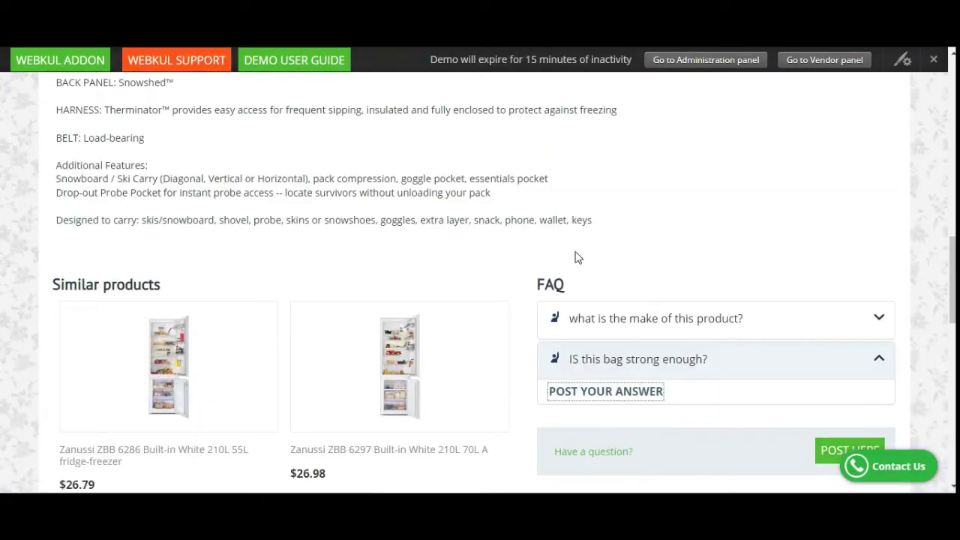
# Step: Post the question "is this a best product?" in the FAQ section of the 2011 Tycoon product page
pyautogui.scroll(-1, 583, 321)
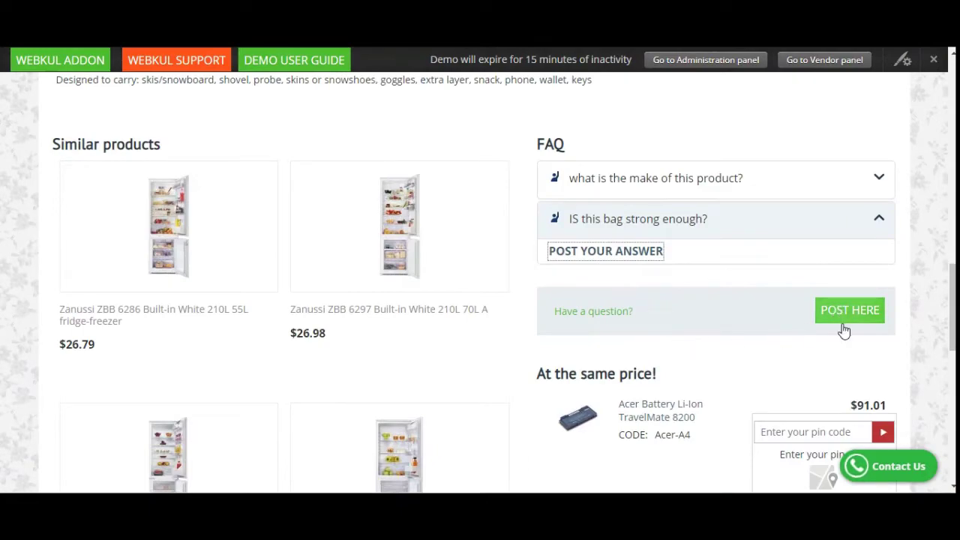
pyautogui.scroll(15, 479, 261)
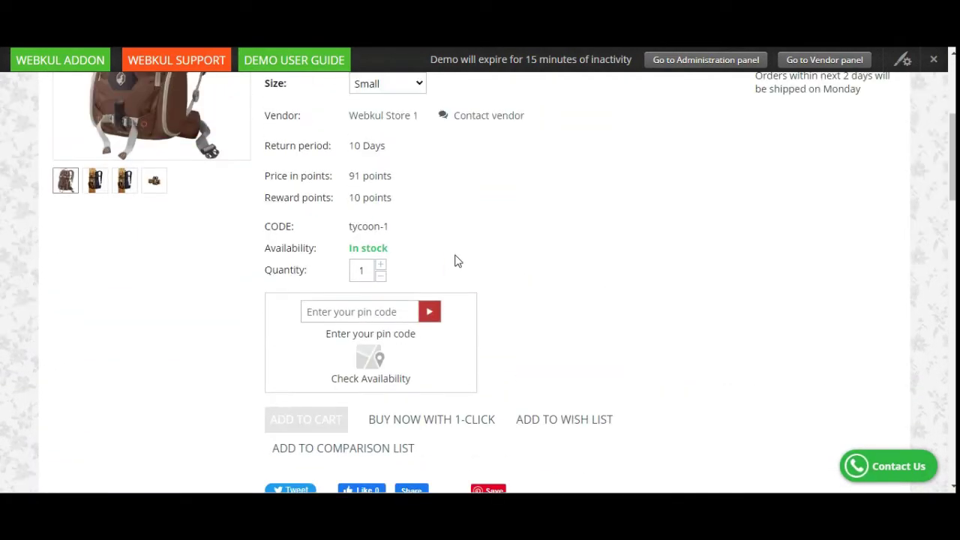
pyautogui.scroll(-15, 457, 260)
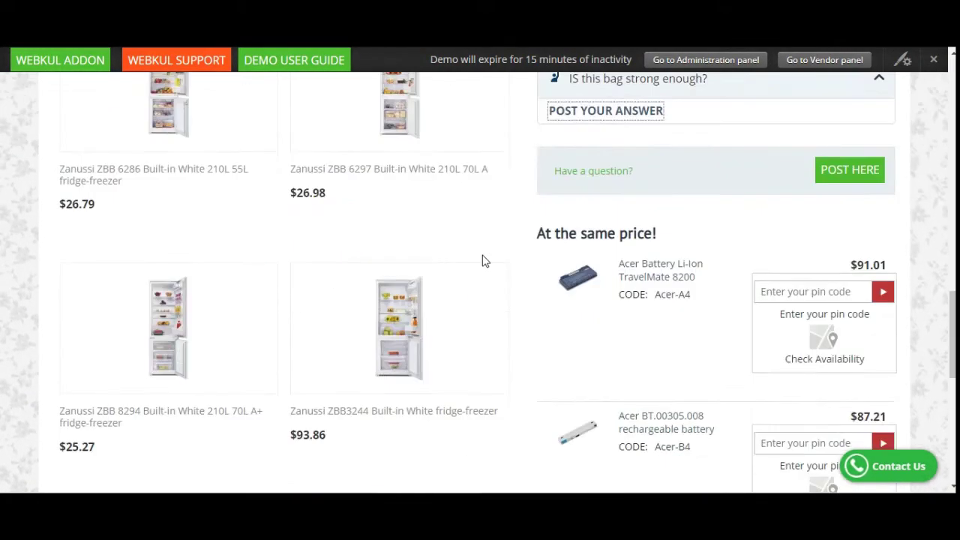
pyautogui.click(846, 312)
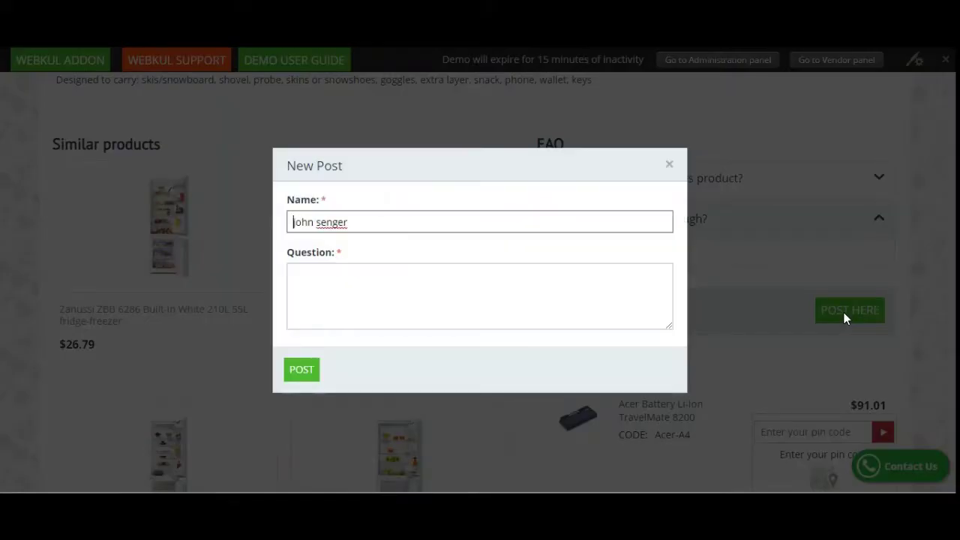
pyautogui.click(329, 267)
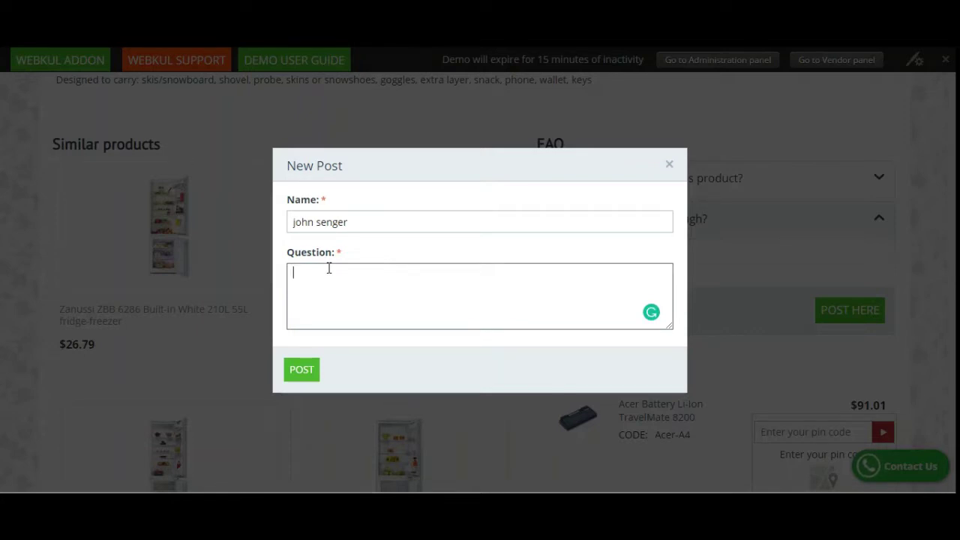
pyautogui.write('Is this a bes')
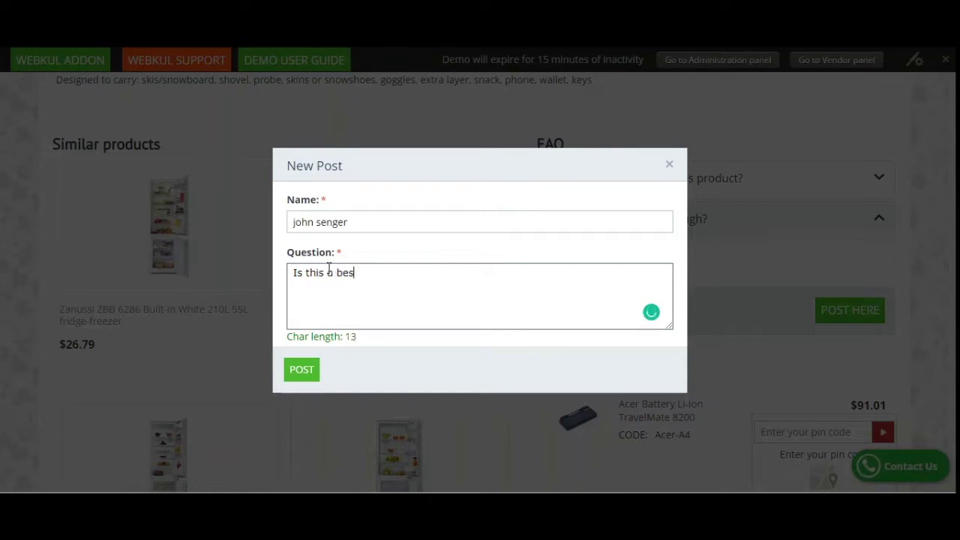
pyautogui.write('t product?')
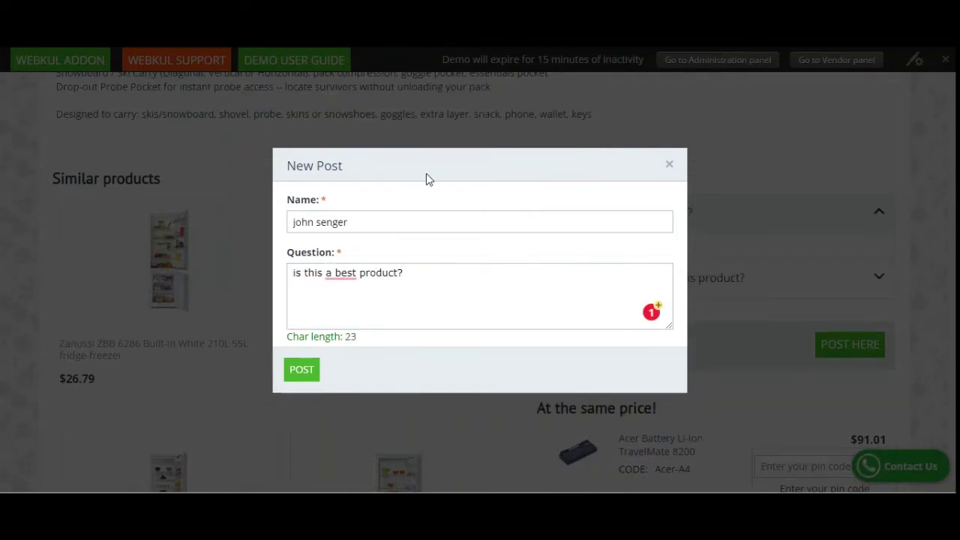
pyautogui.click(305, 373)
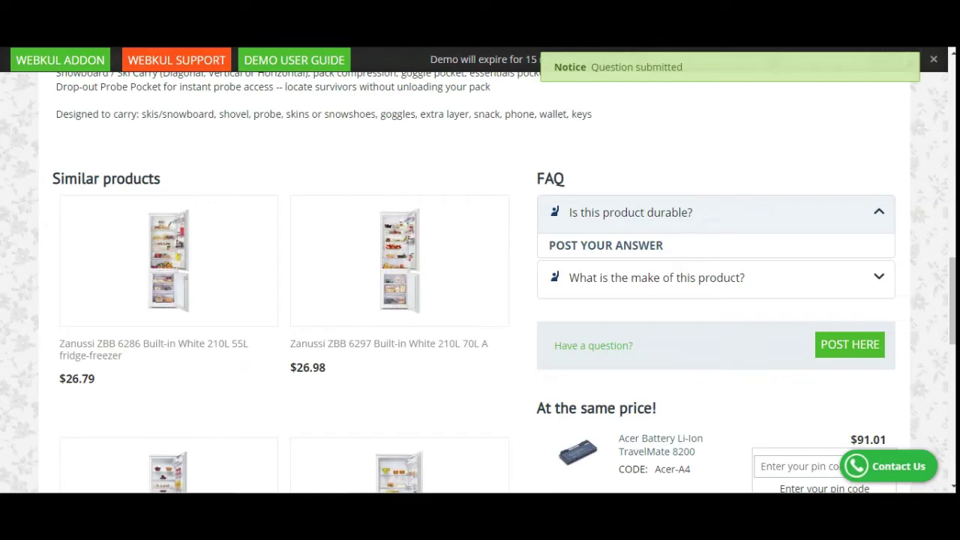
# Step: Check the submission notice and the FAQ list on the 2011 Tycoon product page
pyautogui.moveTo(612, 67); pyautogui.dragTo(683, 78)
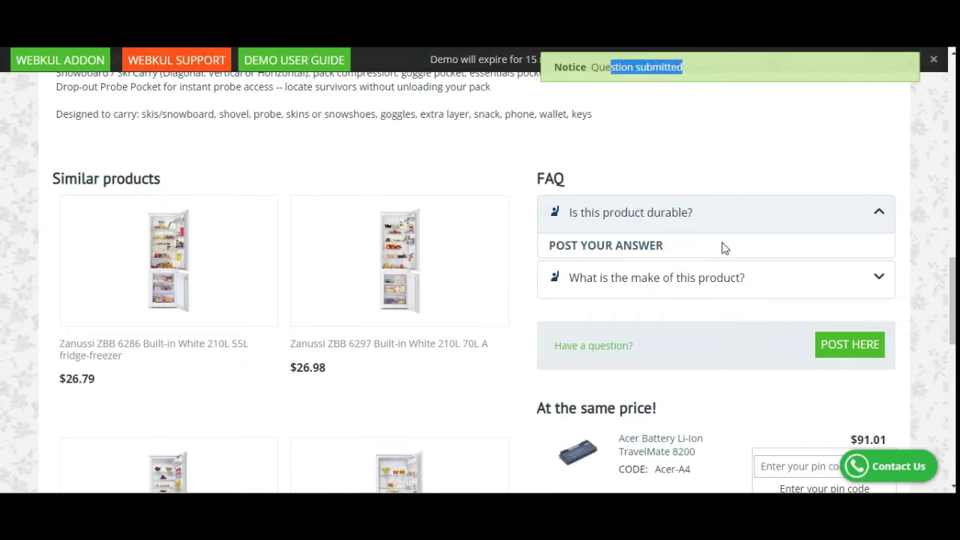
pyautogui.click(925, 262)
pyautogui.scroll(3, 937, 285)
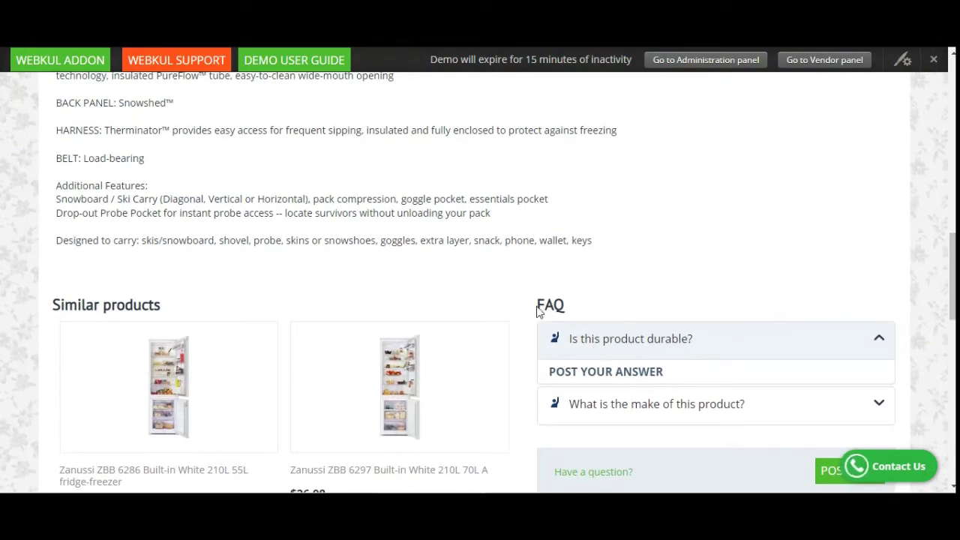
pyautogui.moveTo(537, 306); pyautogui.dragTo(571, 309)
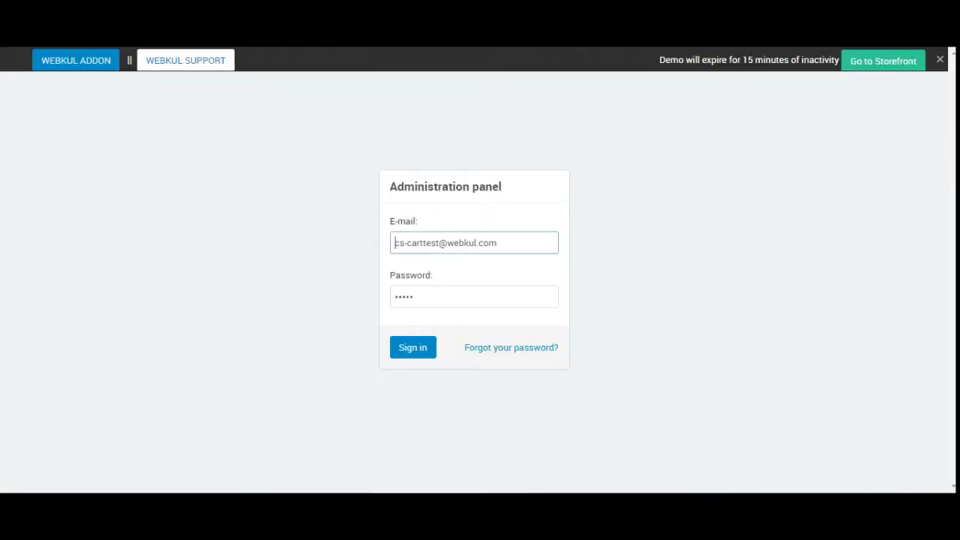
# Step: Sign in to the administration panel with the prefilled credentials and open the website's FAQ management page
pyautogui.click(408, 355)
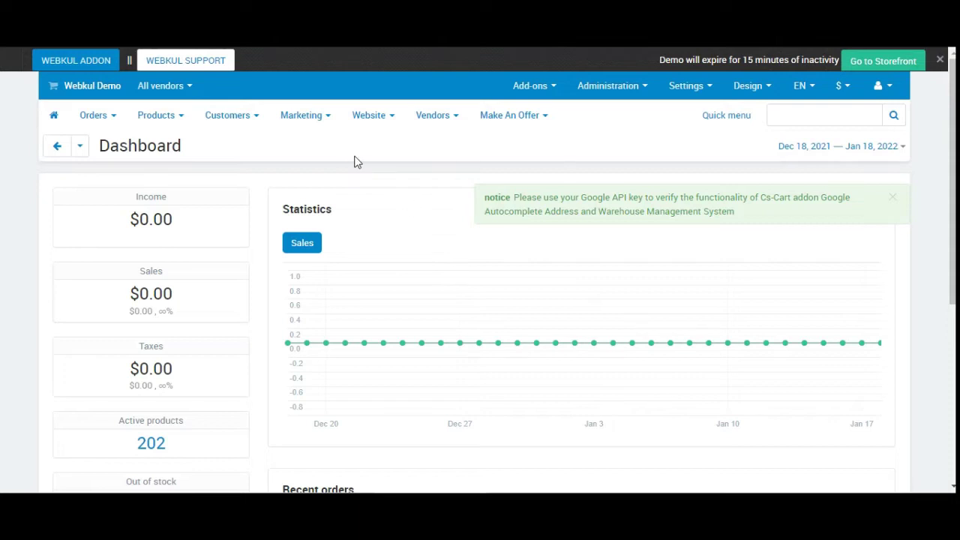
pyautogui.moveTo(385, 126)
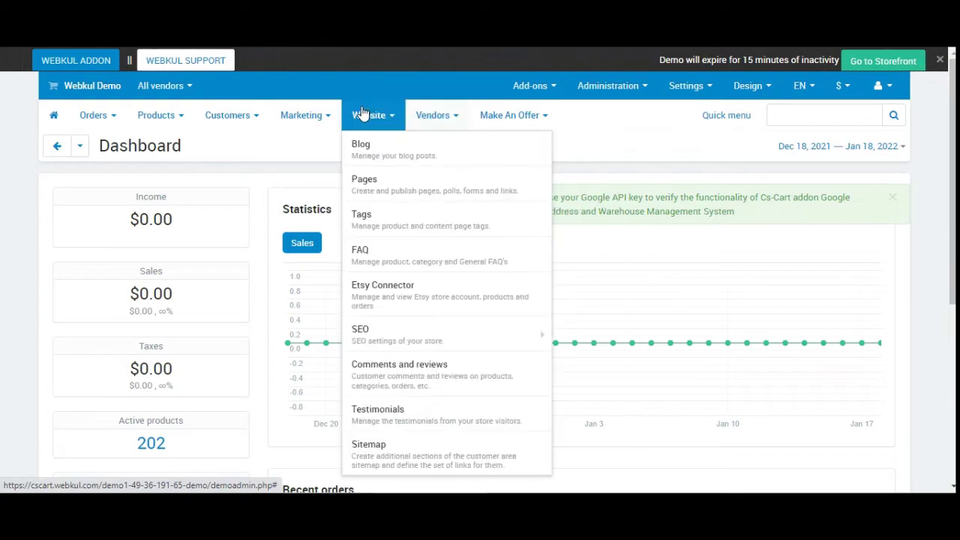
pyautogui.click(367, 147)
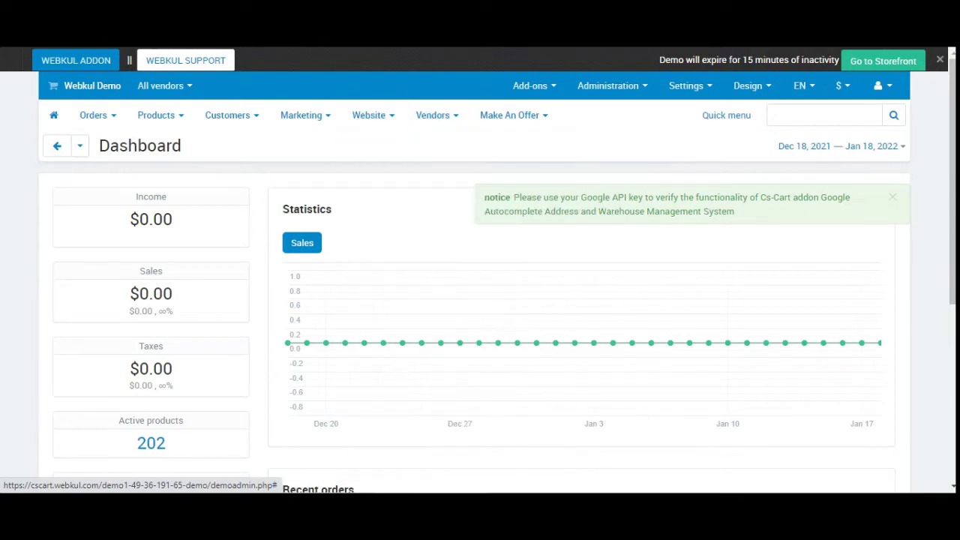
pyautogui.moveTo(371, 115)
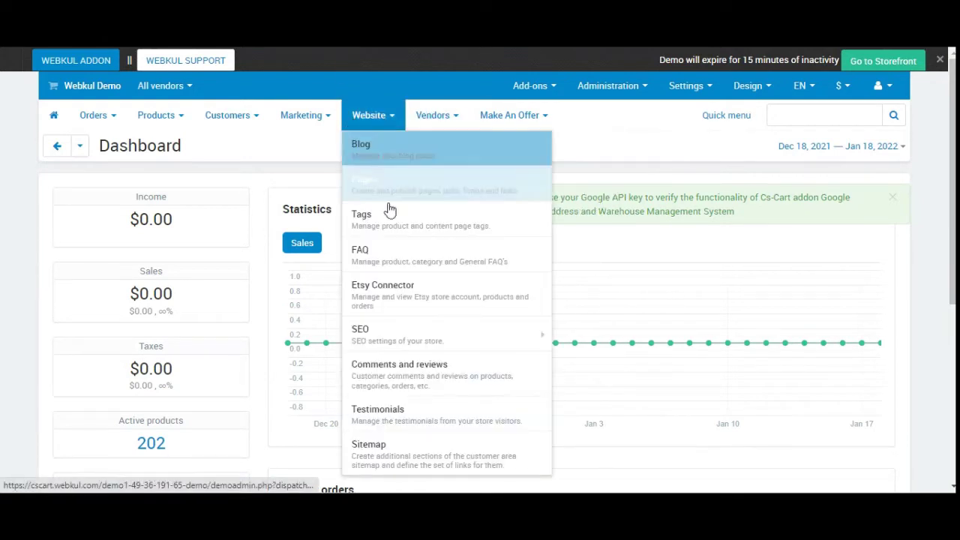
pyautogui.click(393, 258)
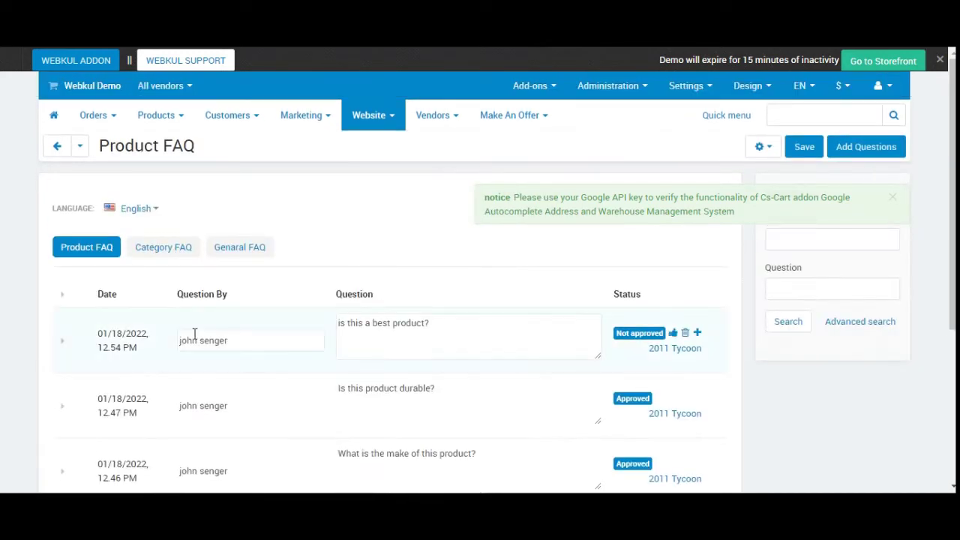
# Step: Approve the product question "is this a best product?" and check the FAQ section on the 2011 Tycoon storefront page
pyautogui.click(674, 334)
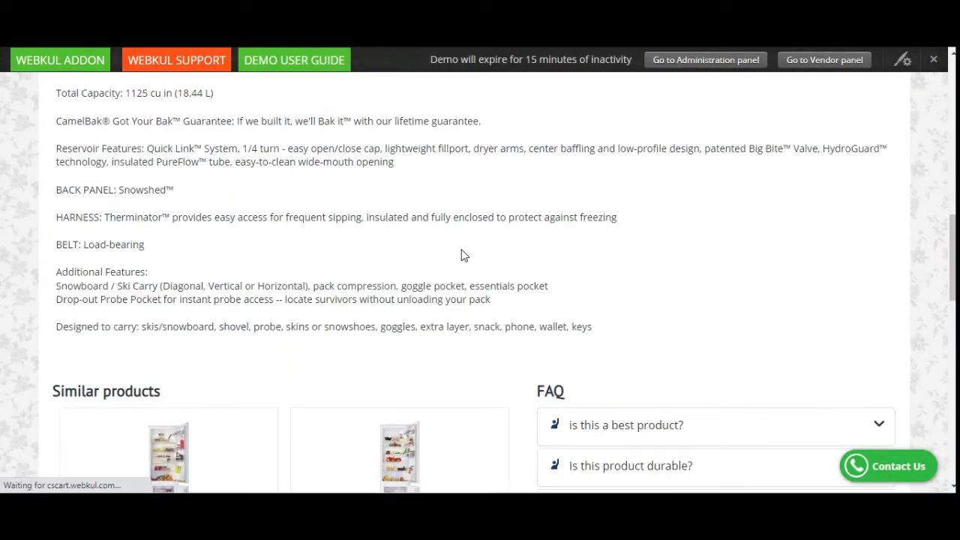
pyautogui.scroll(-4, 461, 256)
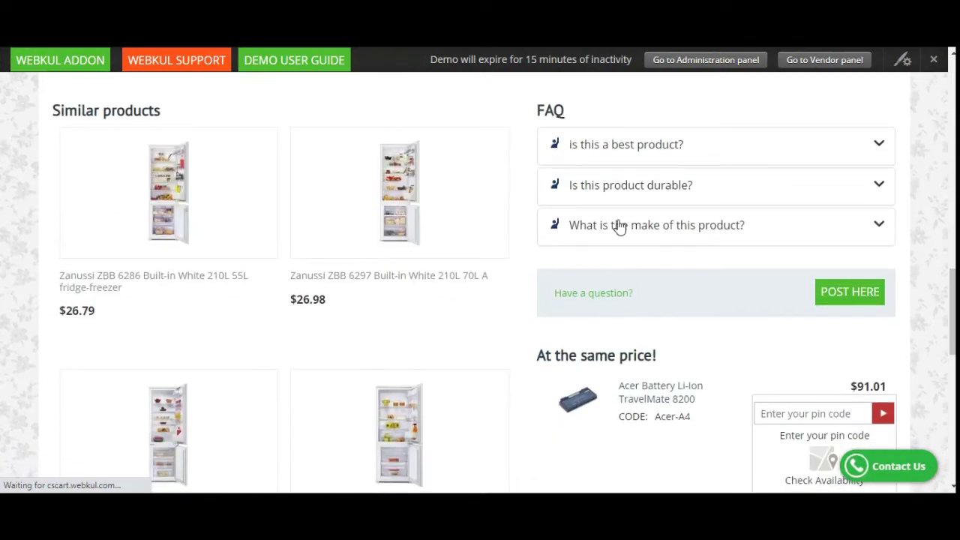
# Step: Expand the question "is this a best product?", view its answer form and close the form without posting
pyautogui.click(614, 150)
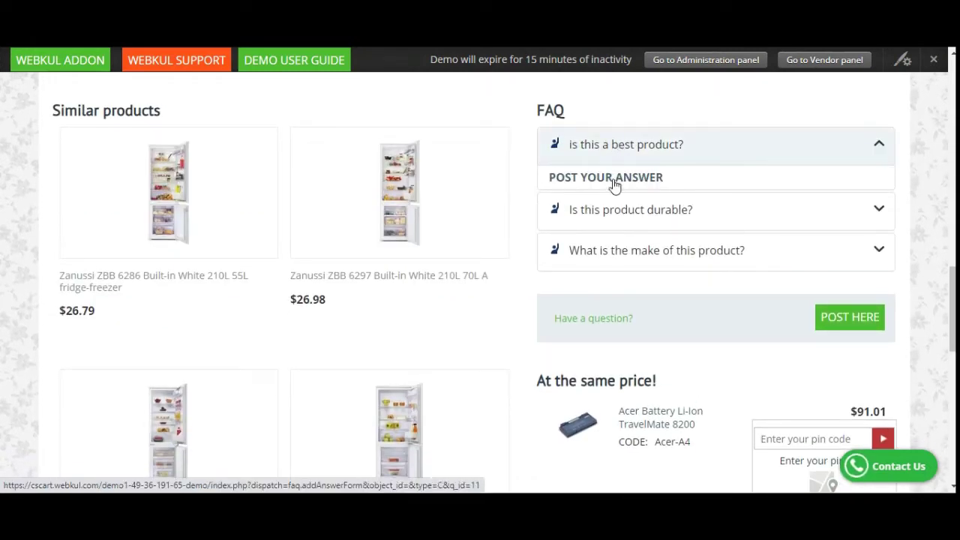
pyautogui.click(613, 180)
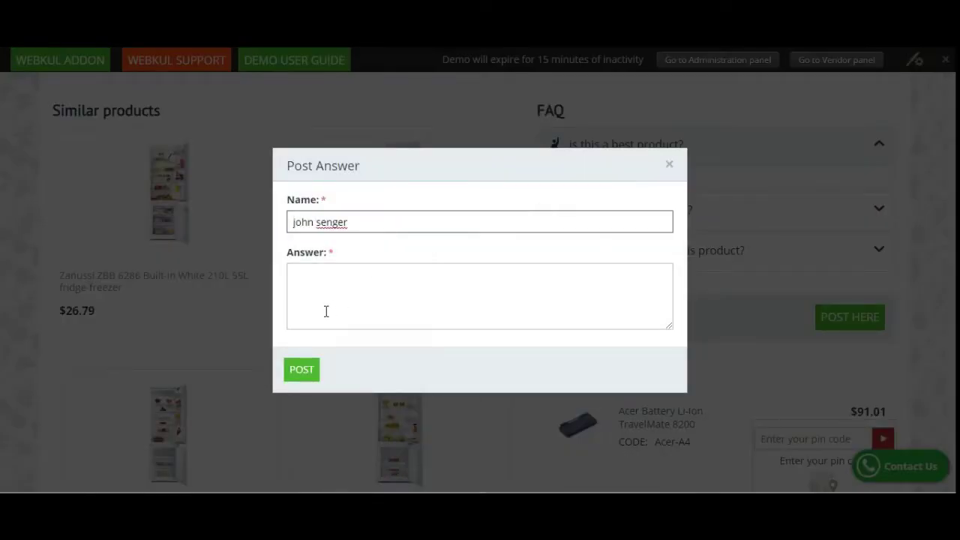
pyautogui.click(669, 164)
pyautogui.click(669, 166)
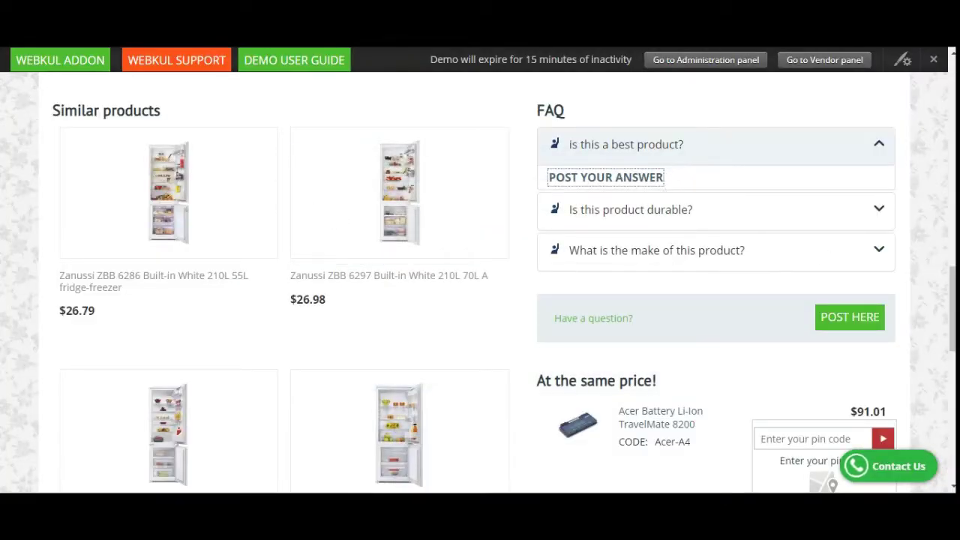
# Step: Expand the other product questions in the FAQ section and read the answer under "What is the make of this product?"
pyautogui.scroll(-1, 480, 283)
pyautogui.scroll(2, 479, 282)
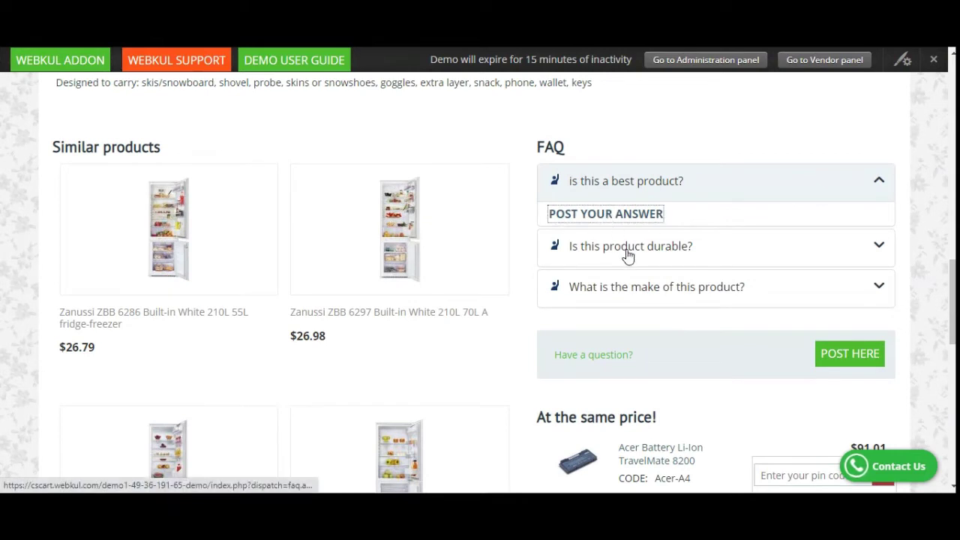
pyautogui.click(627, 256)
pyautogui.click(626, 284)
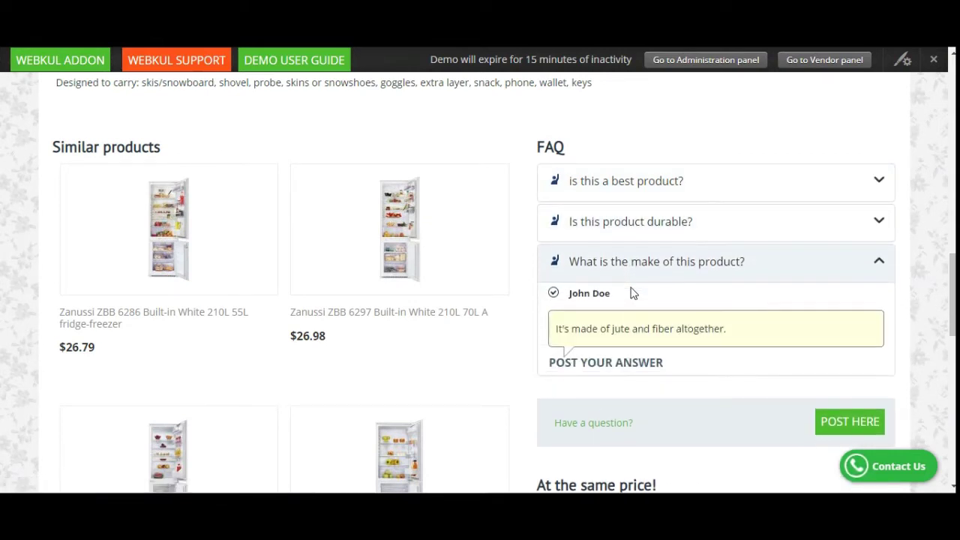
pyautogui.moveTo(560, 329); pyautogui.dragTo(727, 338)
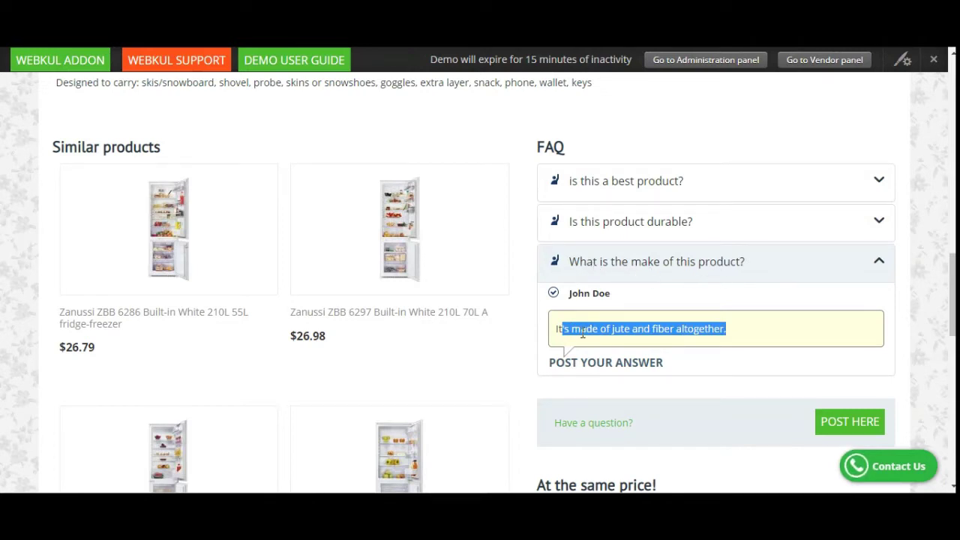
pyautogui.click(582, 333)
pyautogui.moveTo(563, 333); pyautogui.dragTo(721, 330)
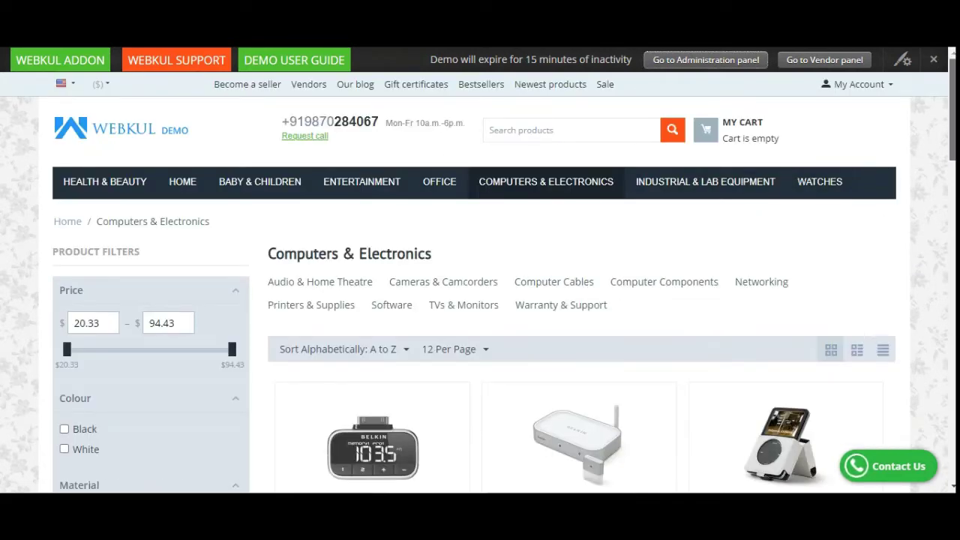
# Step: On the Computers & Electronics category page, expand the warranty question under FAQ's For Categories
pyautogui.scroll(-9, 953, 279)
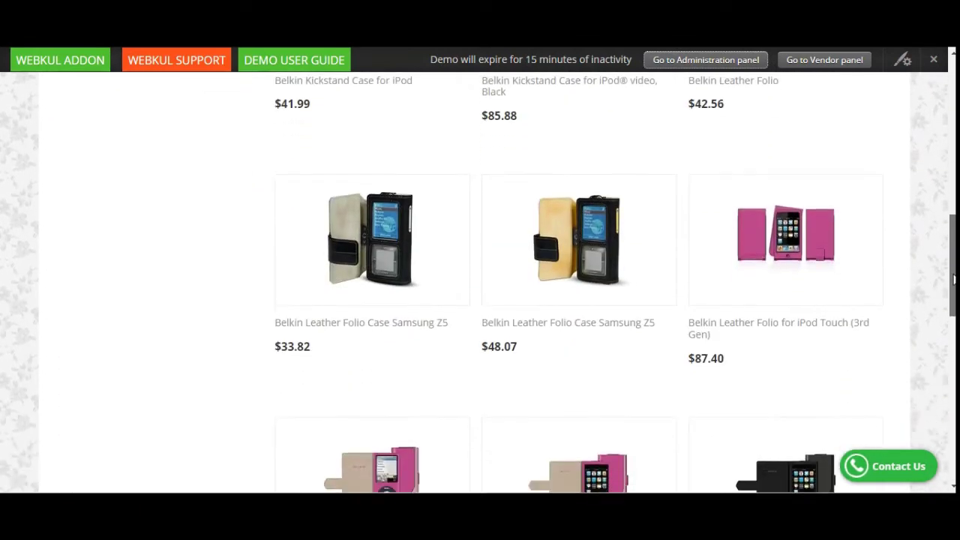
pyautogui.scroll(-5, 953, 279)
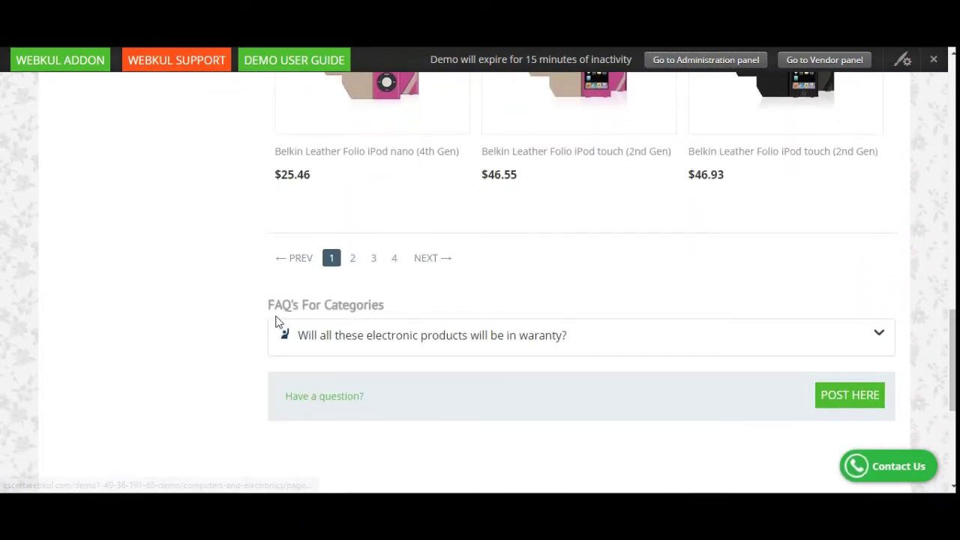
pyautogui.moveTo(282, 318); pyautogui.dragTo(389, 320)
pyautogui.click(396, 339)
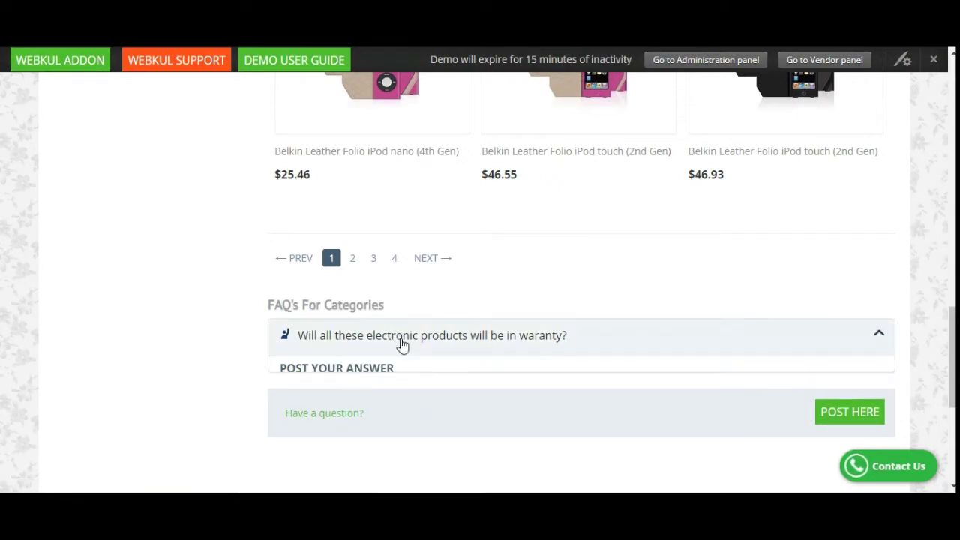
pyautogui.scroll(-2, 335, 354)
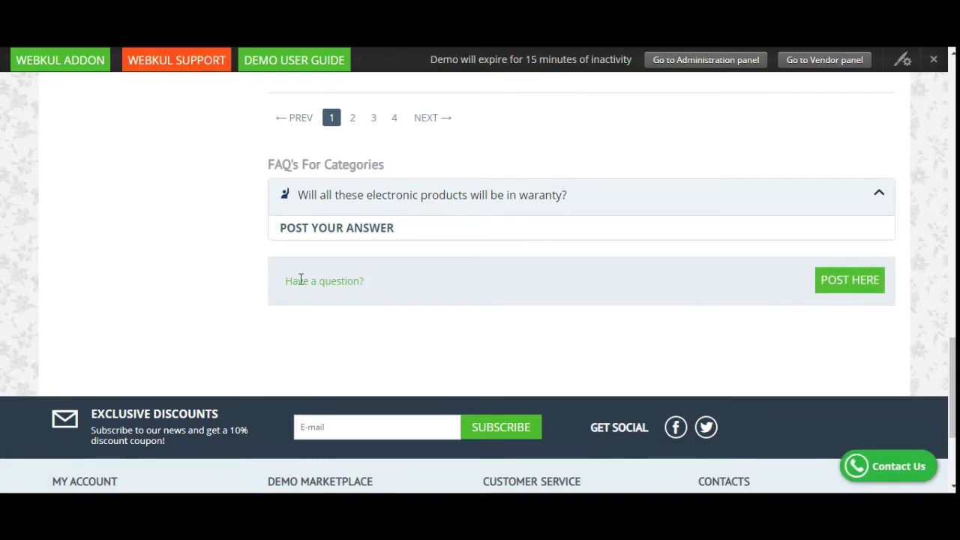
# Step: View the new question form of the category FAQ section and close it without posting
pyautogui.click(863, 283)
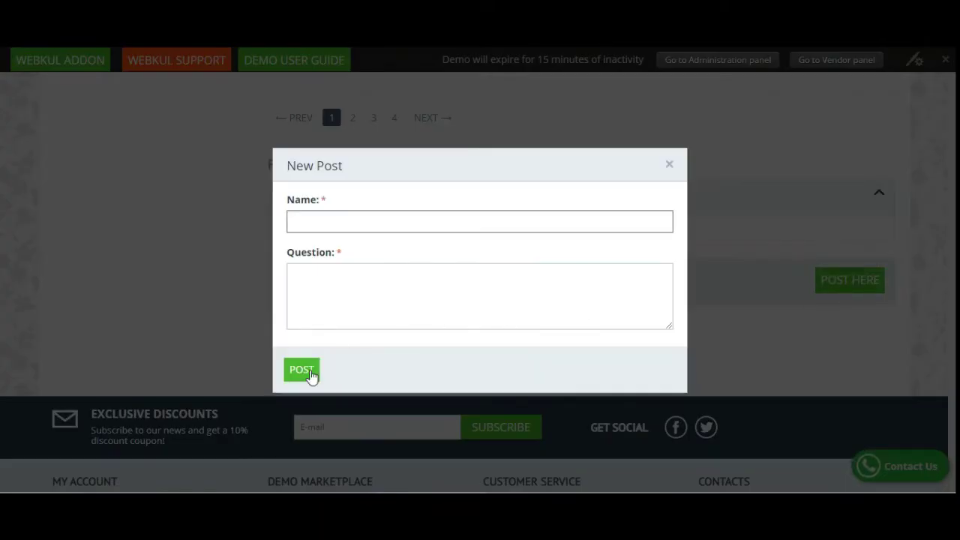
pyautogui.click(316, 216)
pyautogui.click(669, 166)
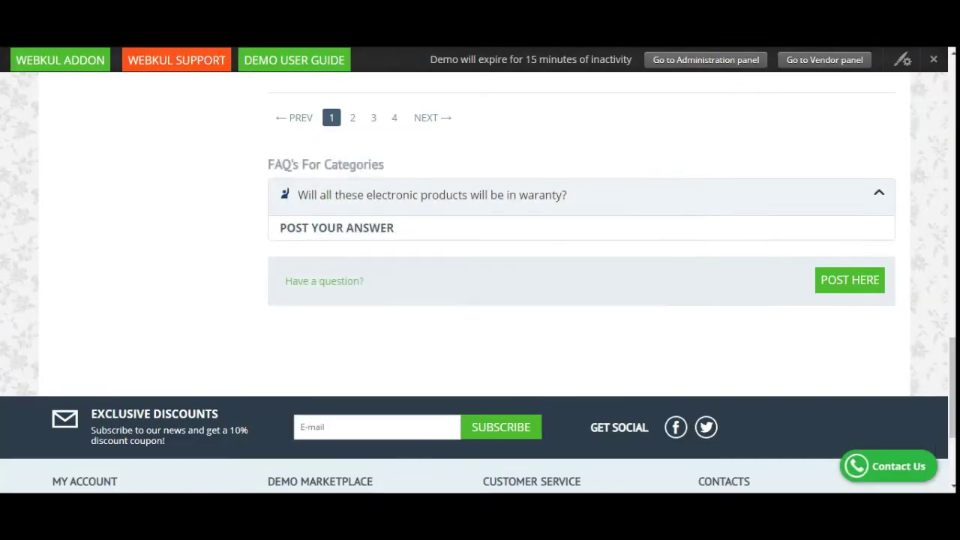
# Step: On the storefront home page, find the General FAQ's section and expand its order tracking and points questions
pyautogui.scroll(10, 395, 242)
pyautogui.scroll(5, 396, 242)
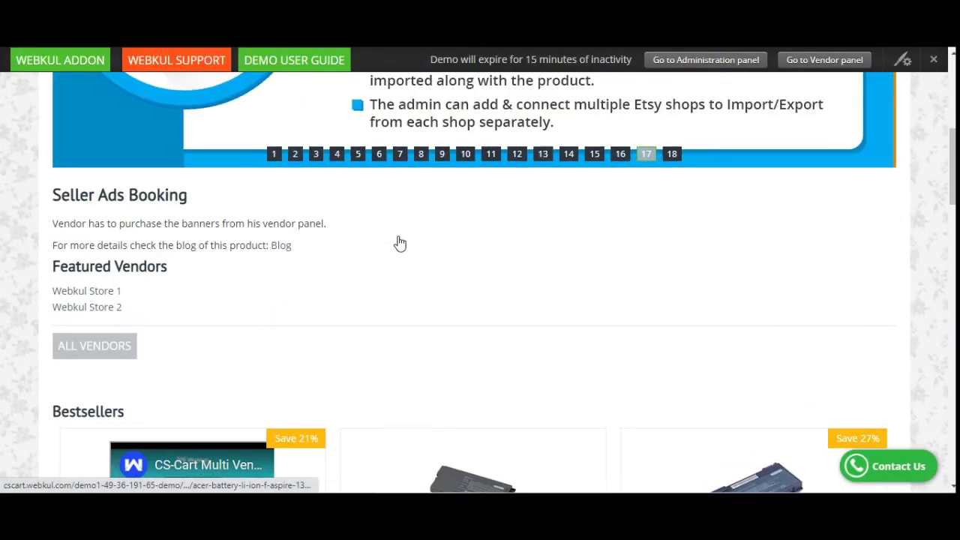
pyautogui.scroll(4, 400, 241)
pyautogui.scroll(-10, 399, 241)
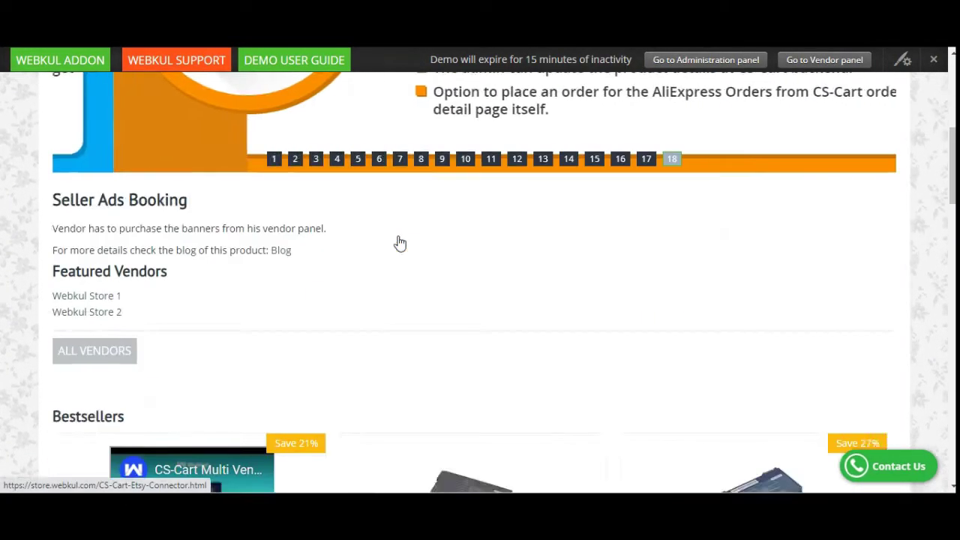
pyautogui.scroll(-7, 400, 241)
pyautogui.scroll(2, 400, 240)
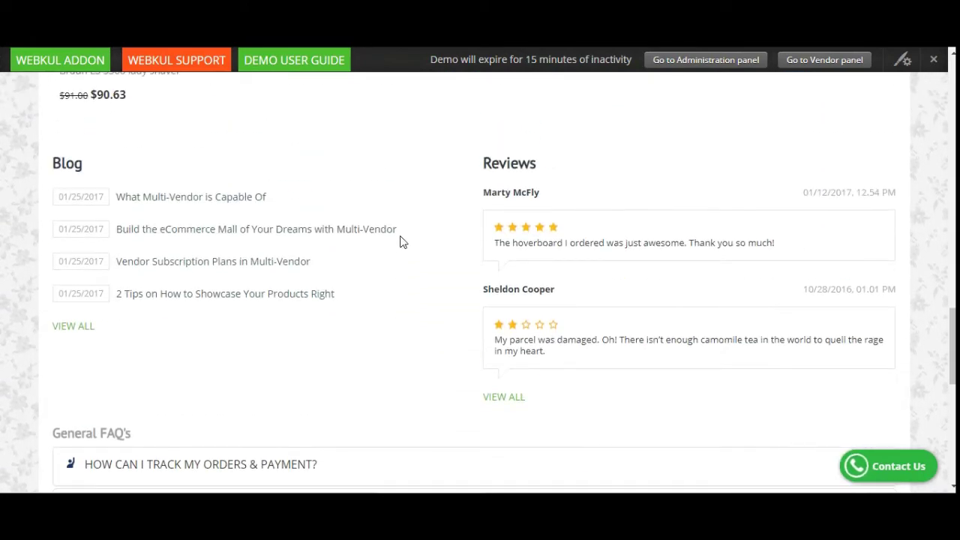
pyautogui.scroll(-5, 401, 241)
pyautogui.scroll(2, 401, 241)
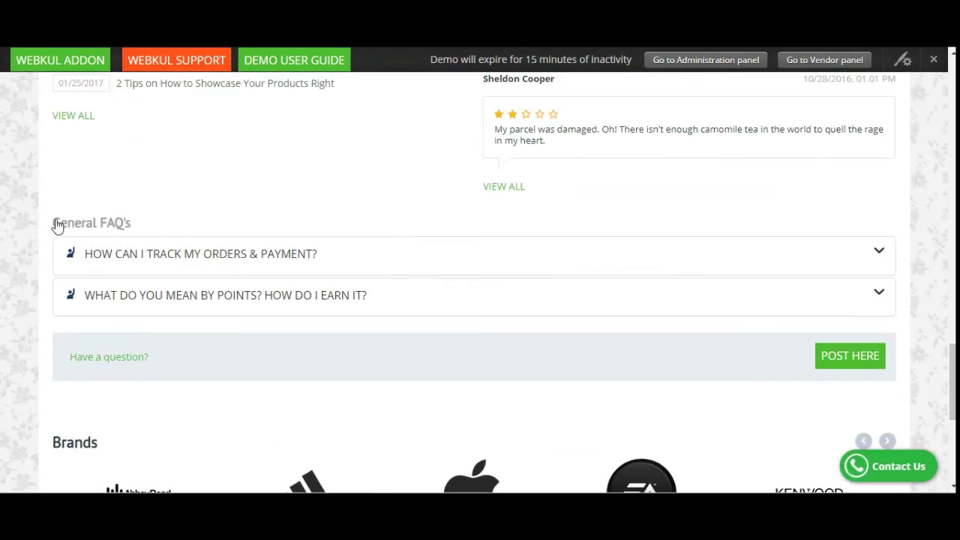
pyautogui.moveTo(56, 223); pyautogui.dragTo(134, 226)
pyautogui.click(165, 260)
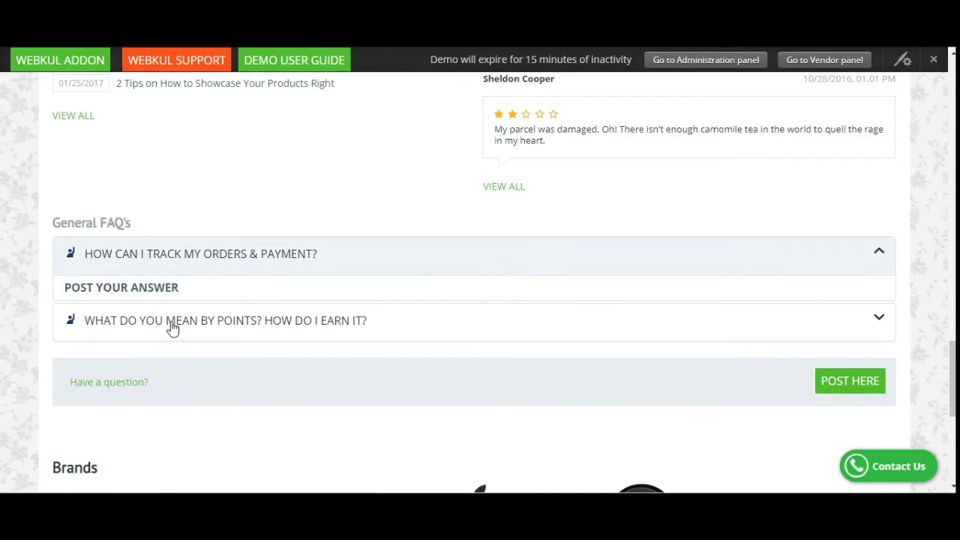
pyautogui.click(171, 328)
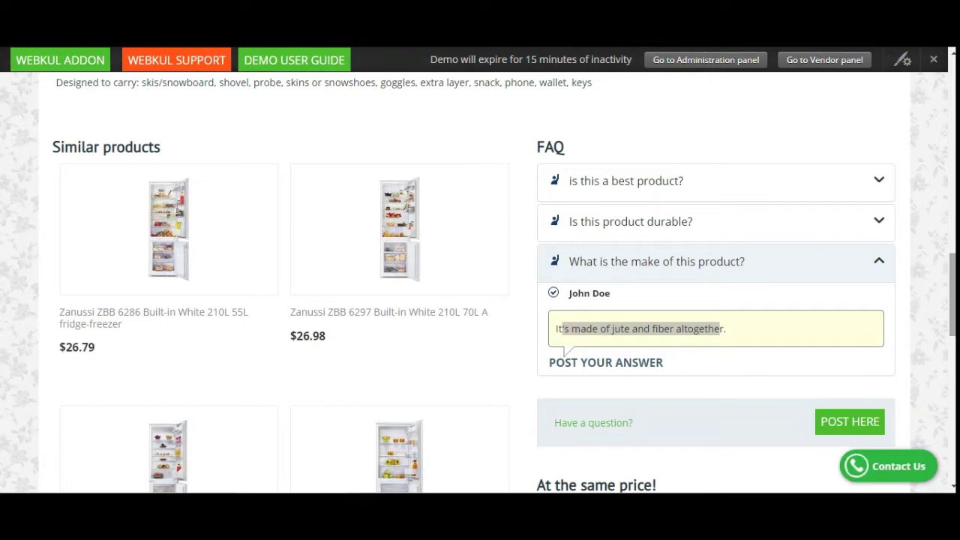
# Step: Return to the 2011 Tycoon product page and review its product details and FAQ section
pyautogui.moveTo(952, 294)
pyautogui.mouseDown()
pyautogui.moveTo(952, 236)
pyautogui.moveTo(952, 290)
pyautogui.mouseUp()
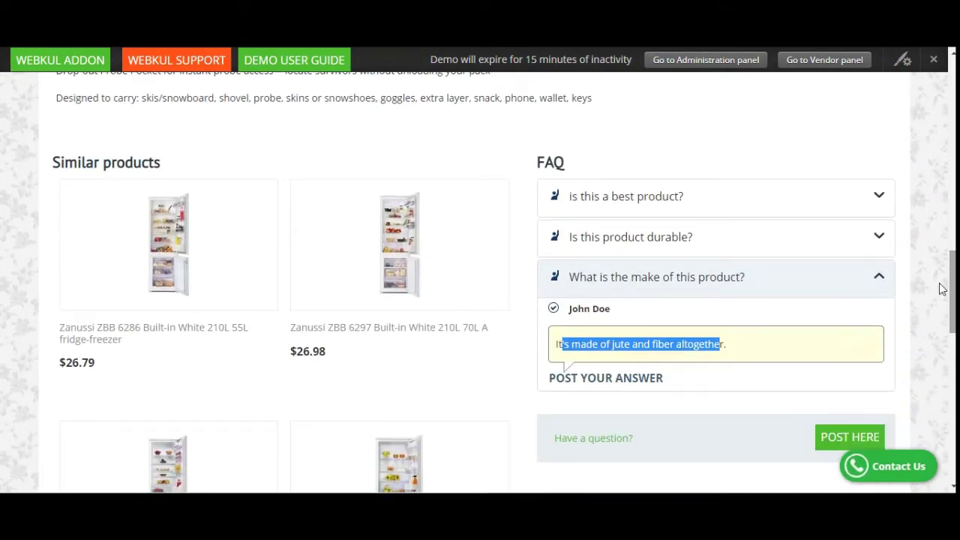
pyautogui.scroll(10, 479, 233)
pyautogui.scroll(4, 480, 235)
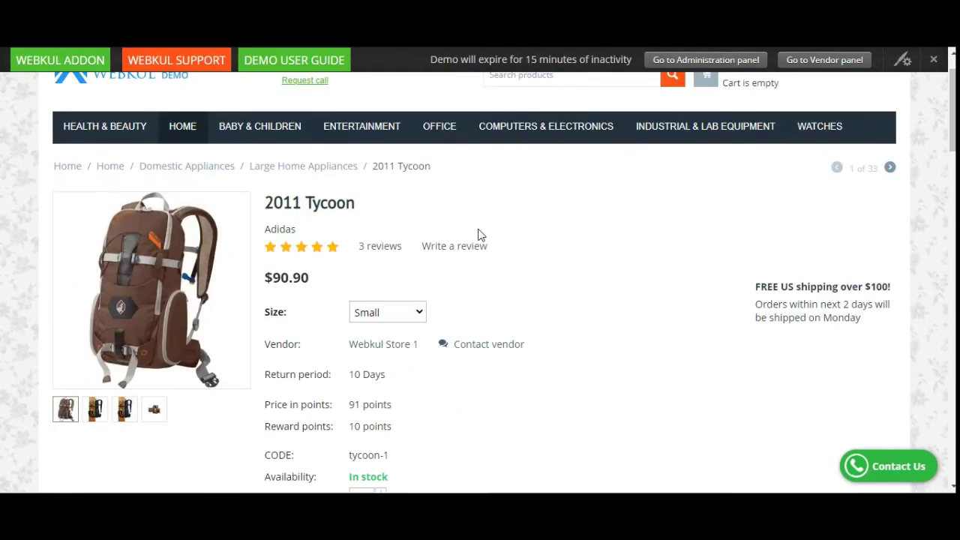
pyautogui.scroll(-14, 480, 235)
pyautogui.scroll(-1, 525, 217)
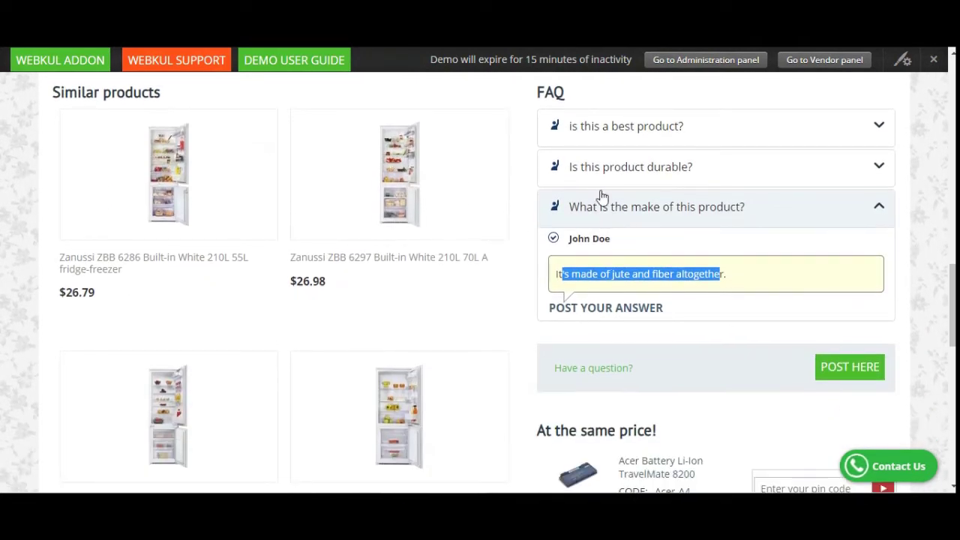
# Step: Review the FAQ's For Categories section on the Computers & Electronics page and the General FAQ's section on the home page
pyautogui.scroll(-6, 455, 252)
pyautogui.scroll(20, 394, 212)
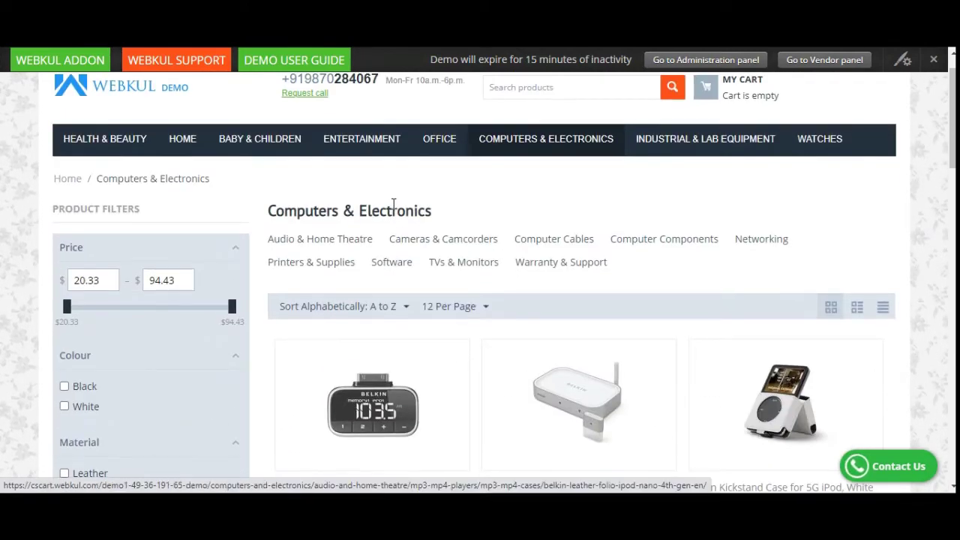
pyautogui.scroll(-20, 393, 211)
pyautogui.scroll(2, 393, 204)
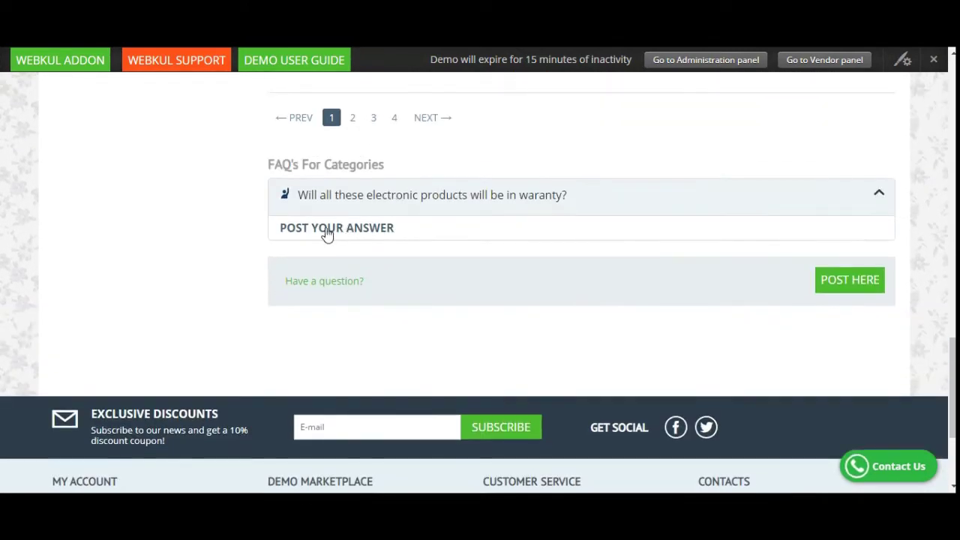
pyautogui.moveTo(283, 166); pyautogui.dragTo(385, 167)
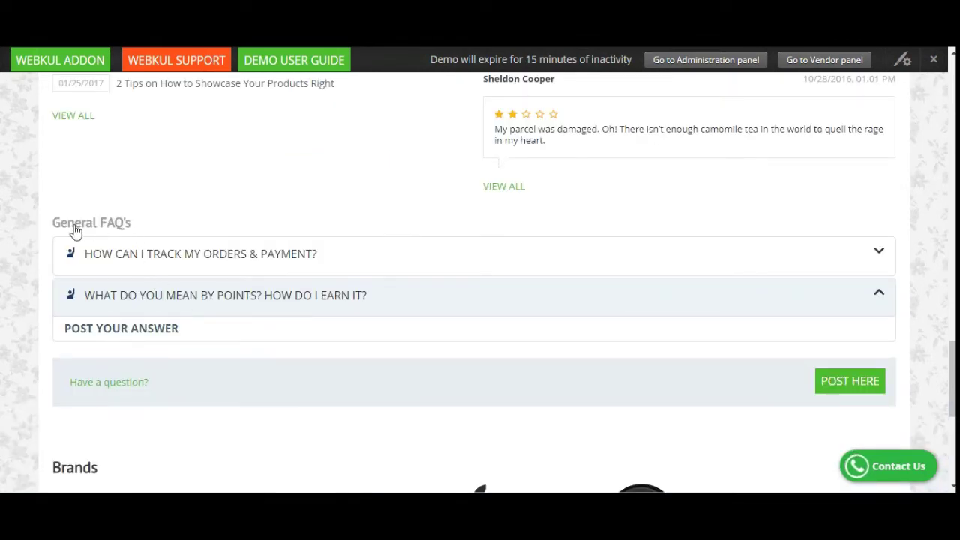
pyautogui.moveTo(74, 224); pyautogui.dragTo(120, 224)
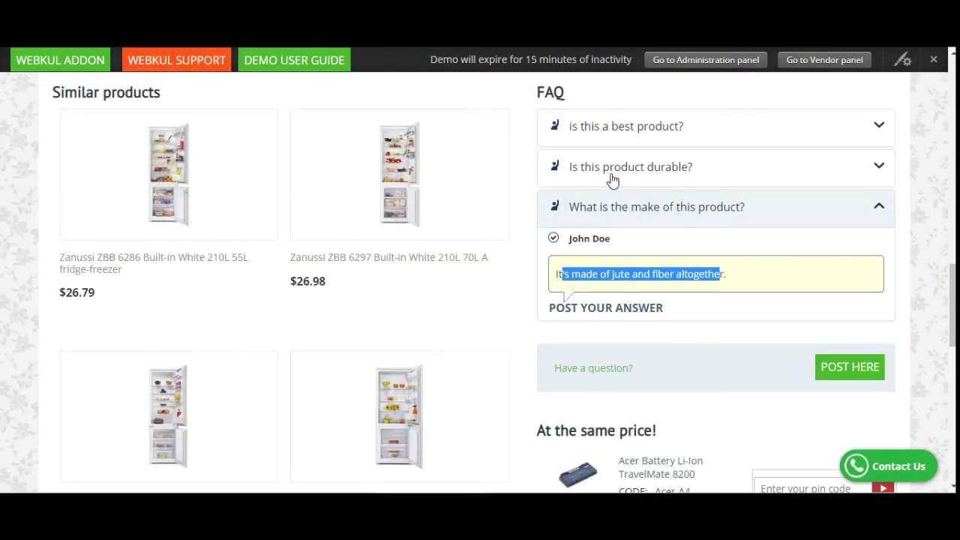
# Step: On the 2011 Tycoon page, view the new question form and the answer form for "Is this product durable?", closing both without posting
pyautogui.click(847, 369)
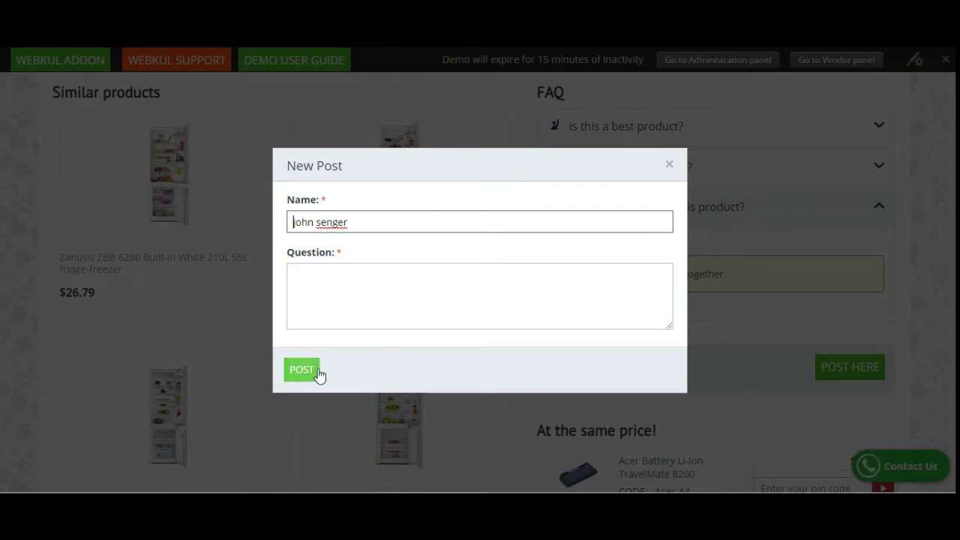
pyautogui.click(669, 166)
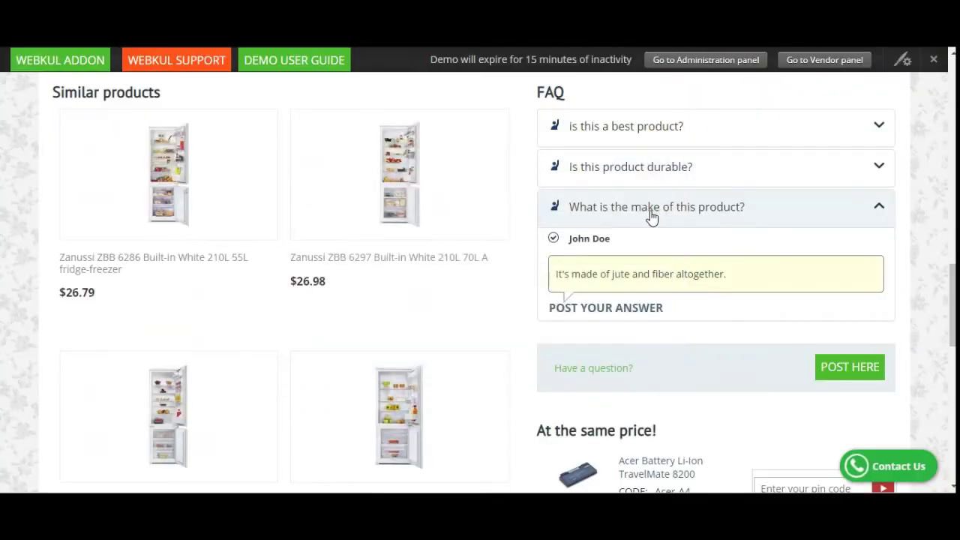
pyautogui.click(614, 168)
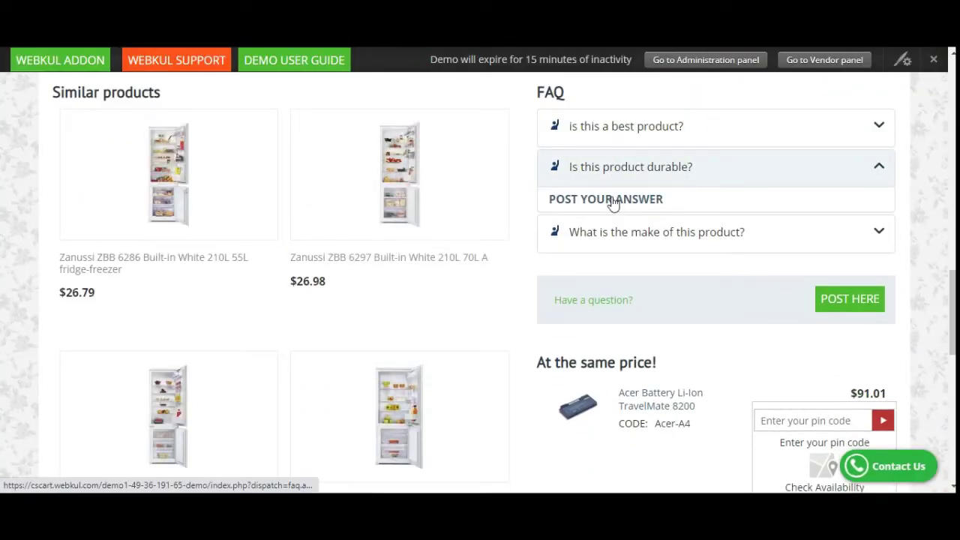
pyautogui.click(611, 200)
pyautogui.click(323, 277)
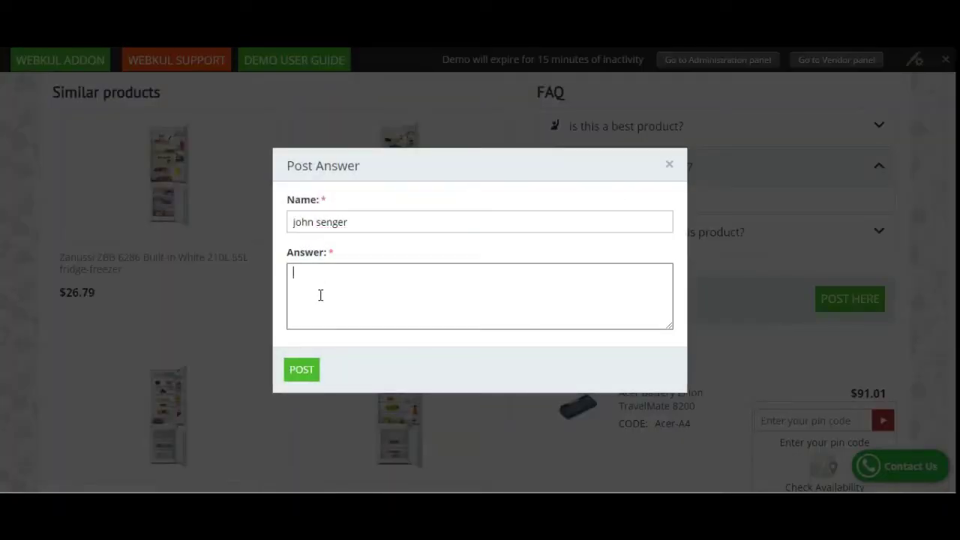
pyautogui.click(670, 166)
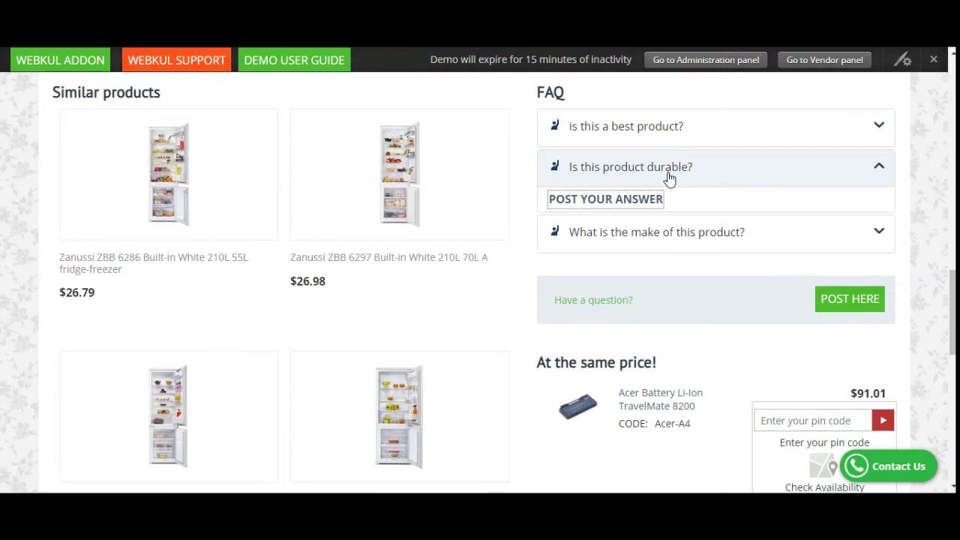
# Step: Switch to the administration panel and open the add-ons management page
pyautogui.scroll(2, 594, 202)
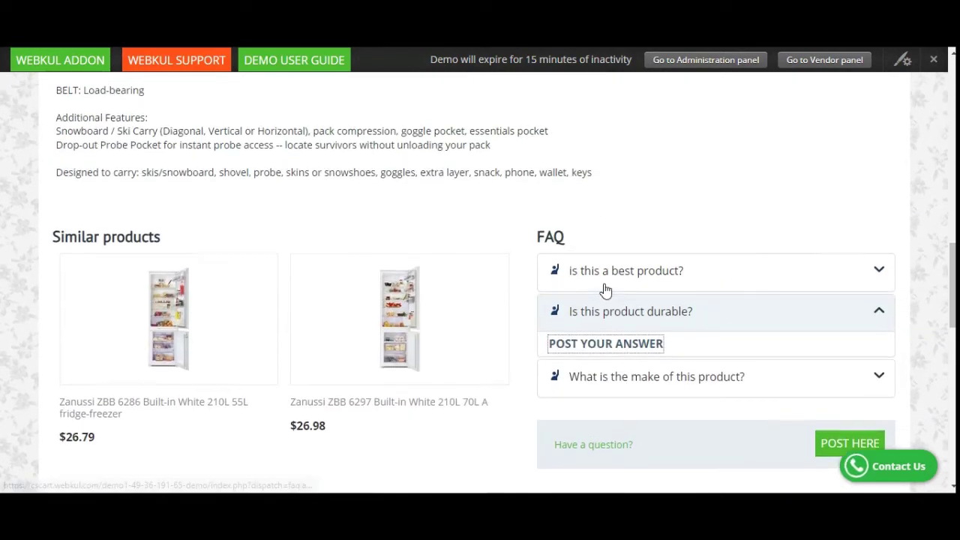
pyautogui.scroll(10, 606, 290)
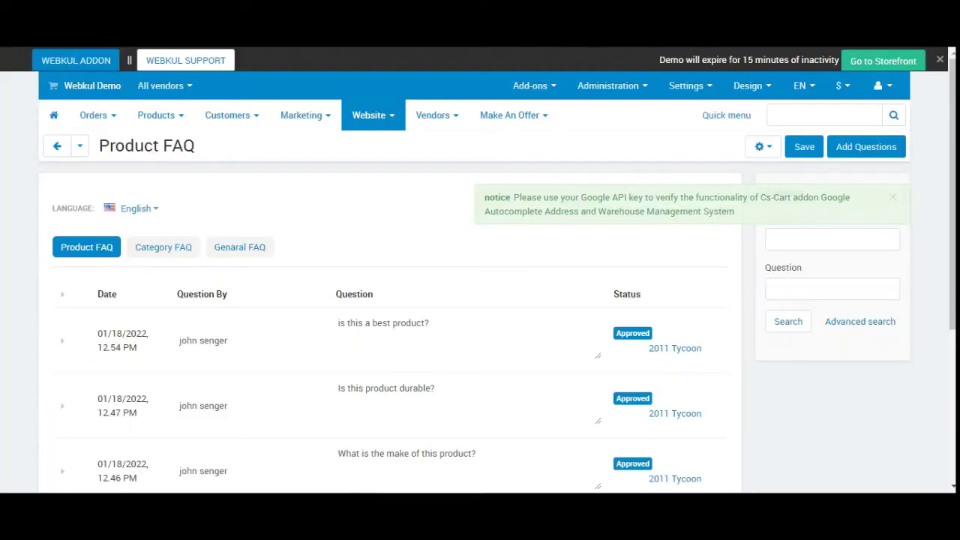
pyautogui.moveTo(543, 101)
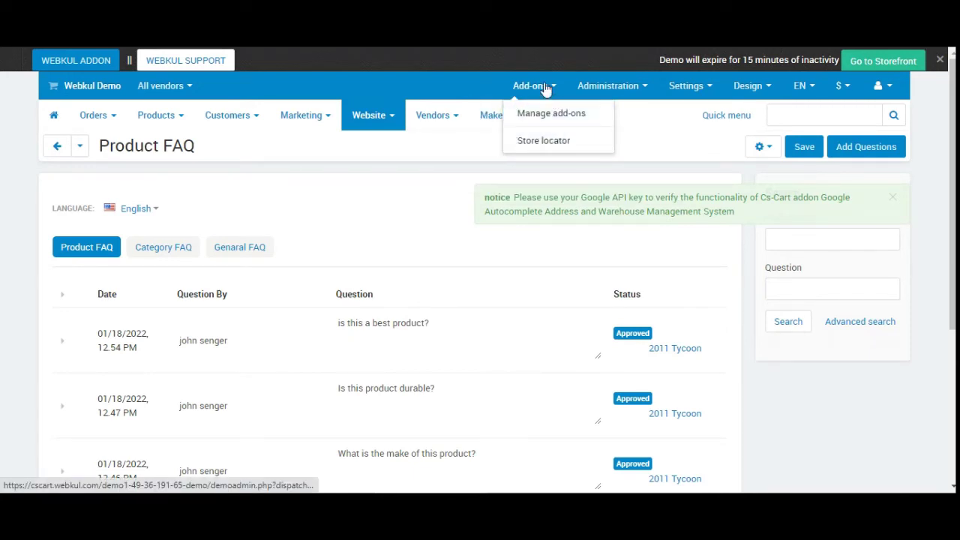
pyautogui.click(559, 122)
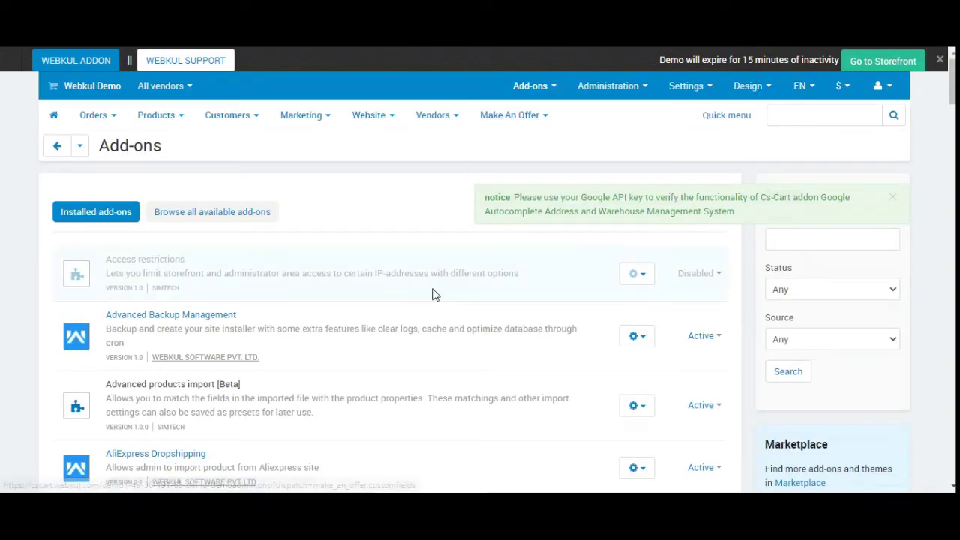
# Step: Find the Frequently Asked Question(FAQ) add-on by searching for "faq" and open its settings
pyautogui.click(798, 242)
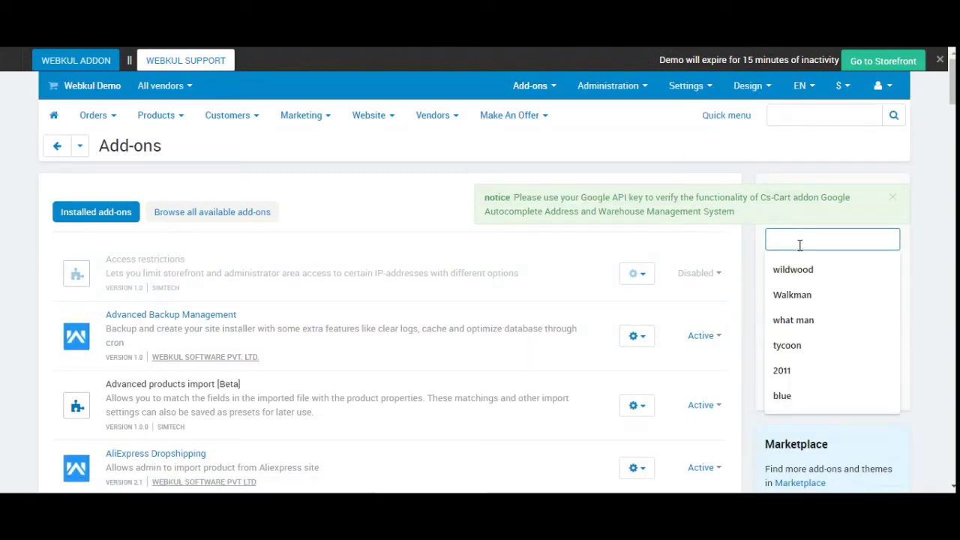
pyautogui.write('faq')
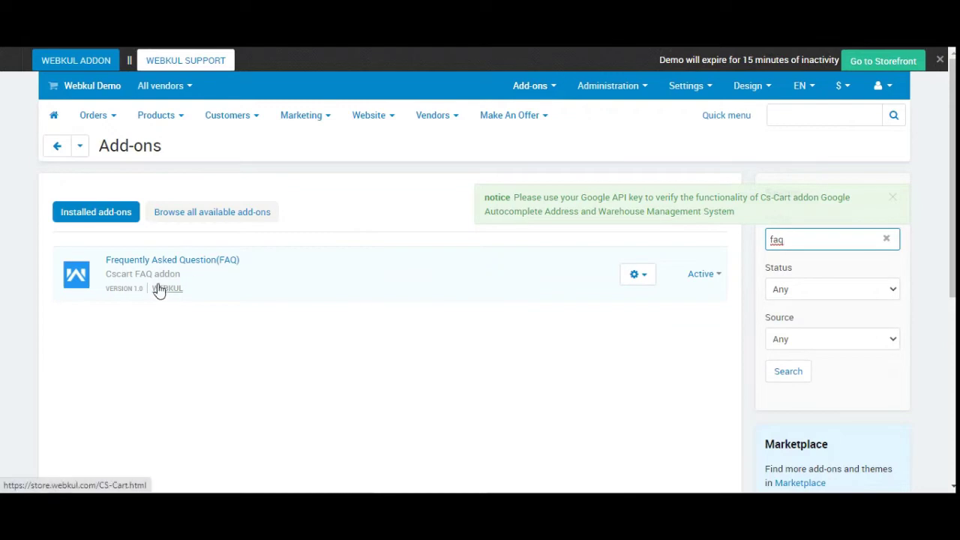
pyautogui.click(641, 277)
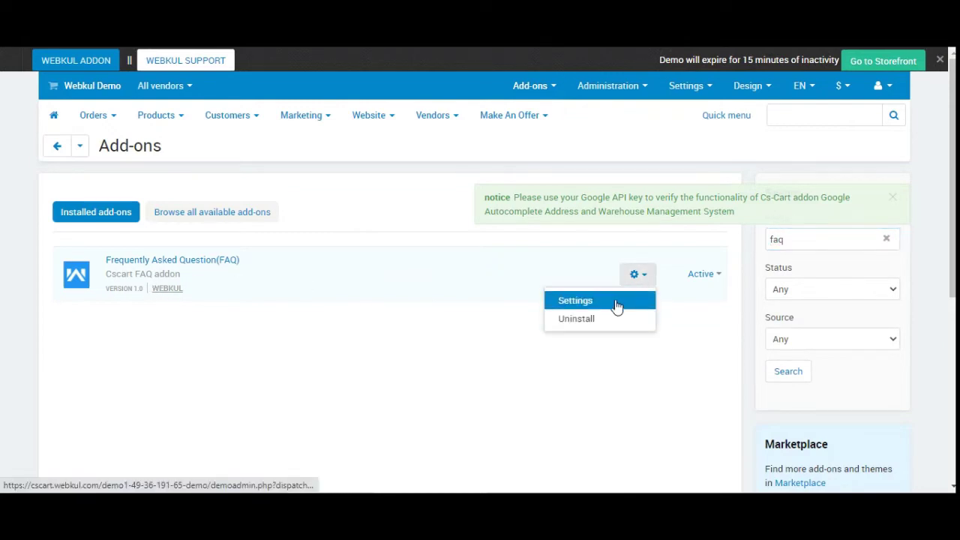
pyautogui.click(616, 301)
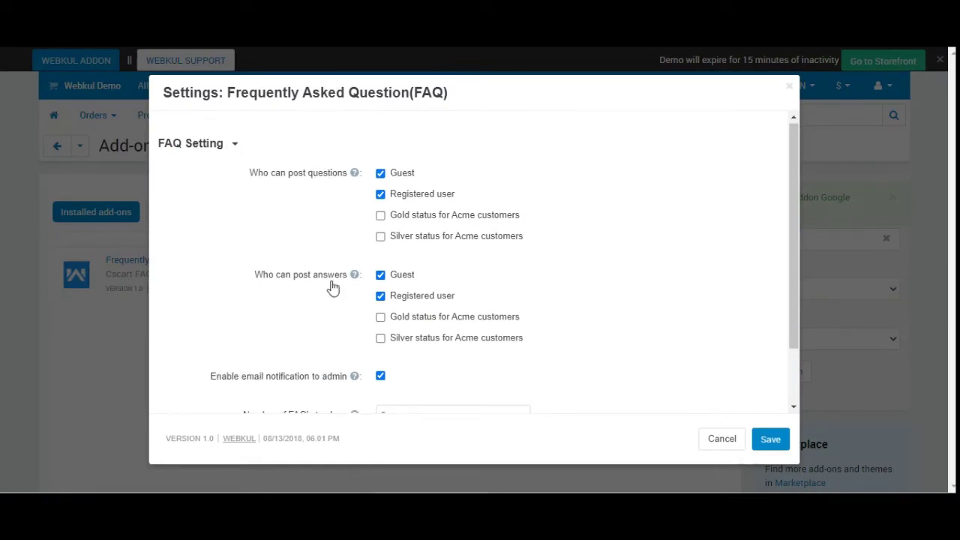
# Step: Examine the FAQ settings for who can post questions and answers, admin email notification and number of FAQ's to show, then close them without saving
pyautogui.scroll(-2, 333, 285)
pyautogui.scroll(2, 332, 285)
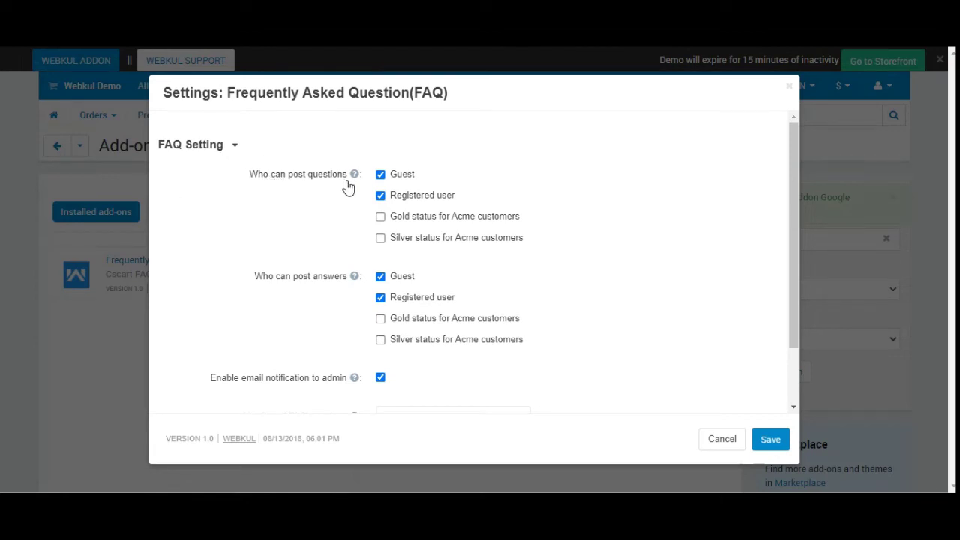
pyautogui.moveTo(356, 177)
pyautogui.moveTo(263, 283); pyautogui.dragTo(348, 286)
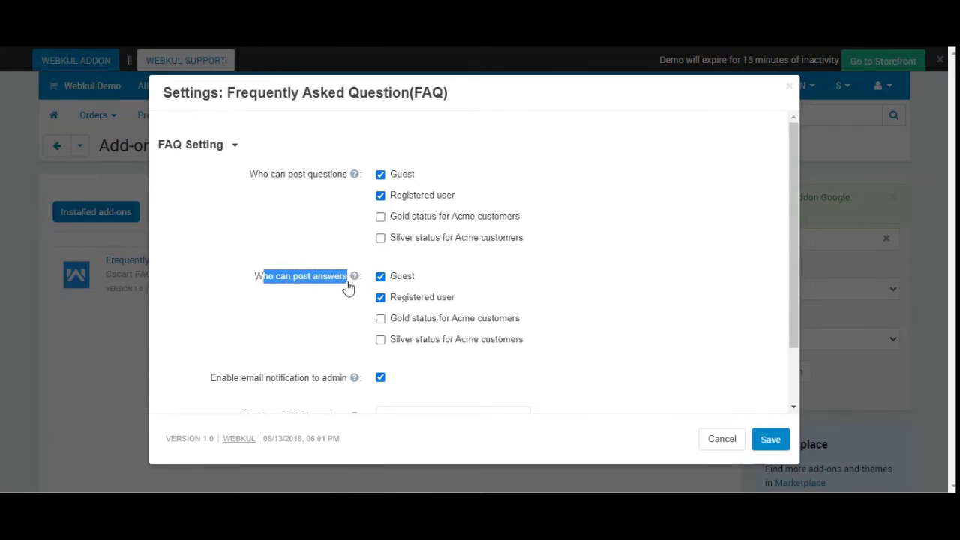
pyautogui.moveTo(355, 283)
pyautogui.scroll(-1, 791, 217)
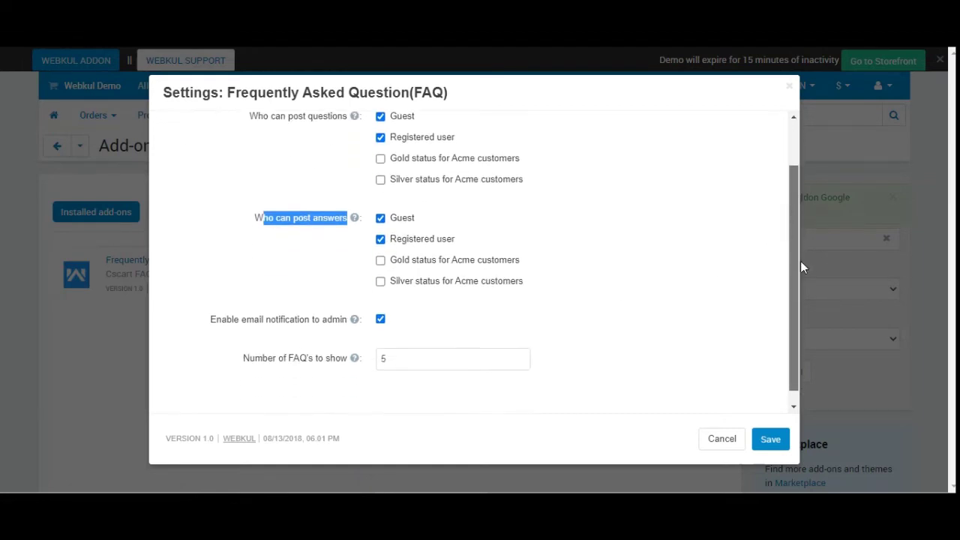
pyautogui.moveTo(356, 309)
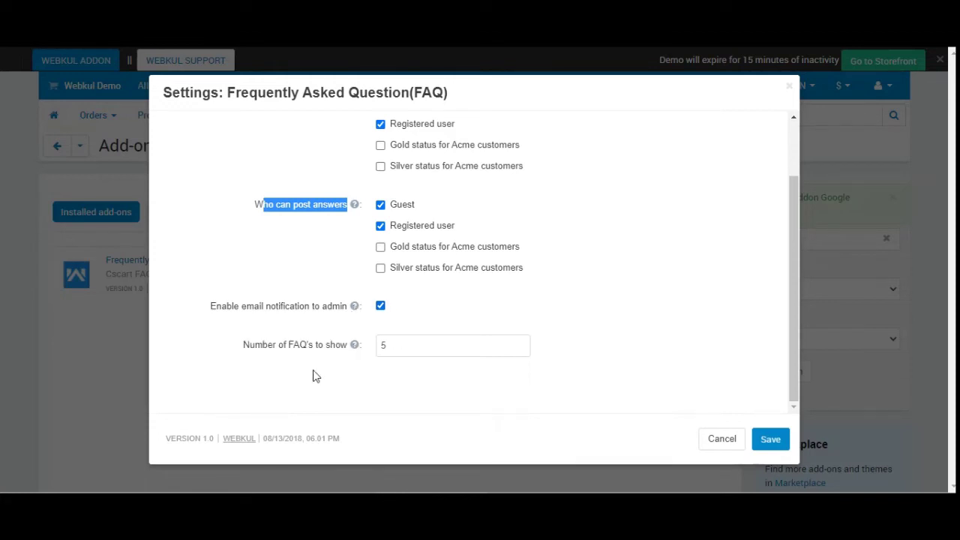
pyautogui.moveTo(259, 349); pyautogui.dragTo(341, 349)
pyautogui.moveTo(353, 346)
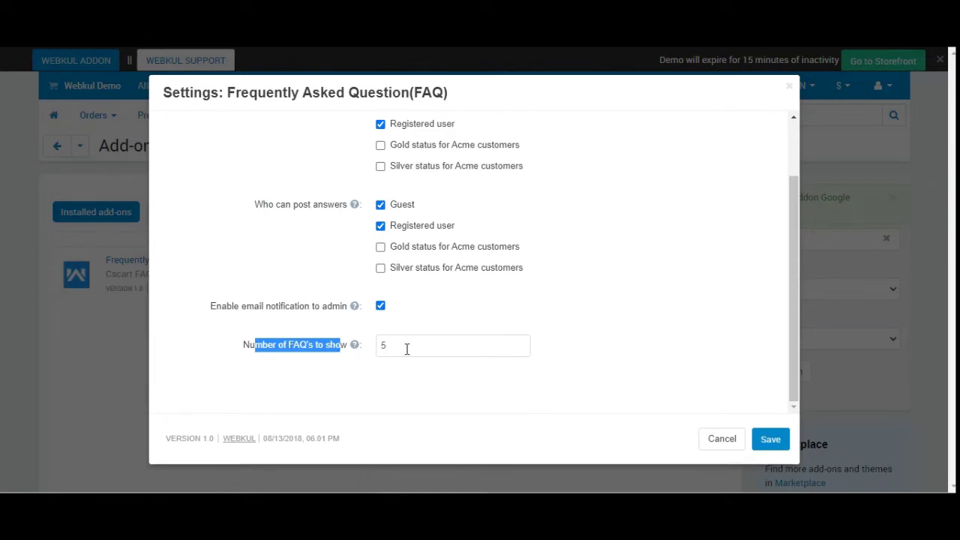
pyautogui.scroll(1, 406, 349)
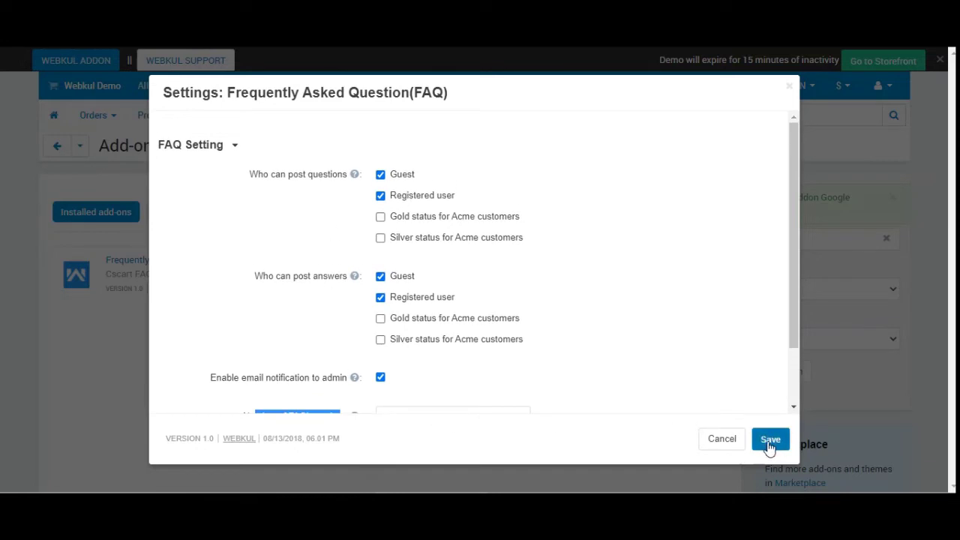
pyautogui.click(790, 93)
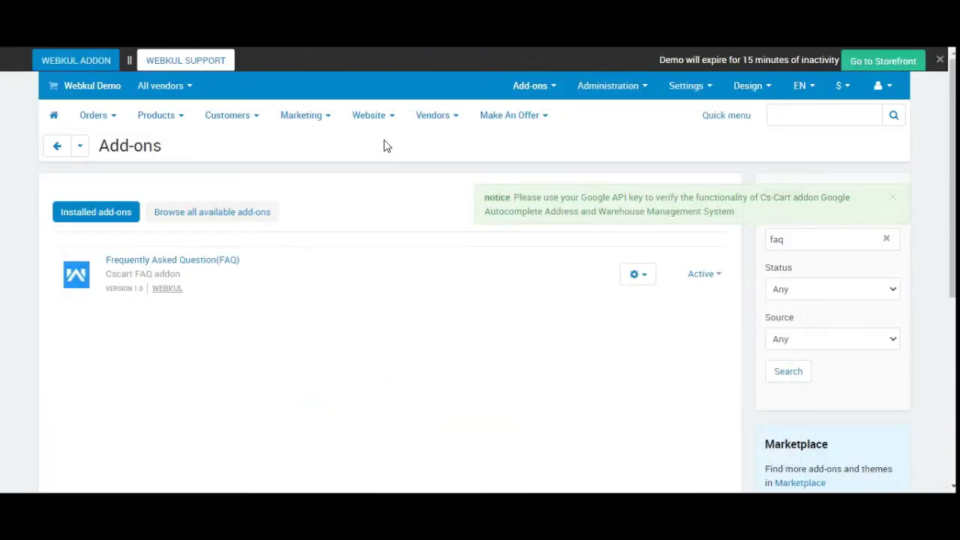
# Step: Open the website's FAQ management and review the product, category and general FAQ lists
pyautogui.moveTo(384, 133)
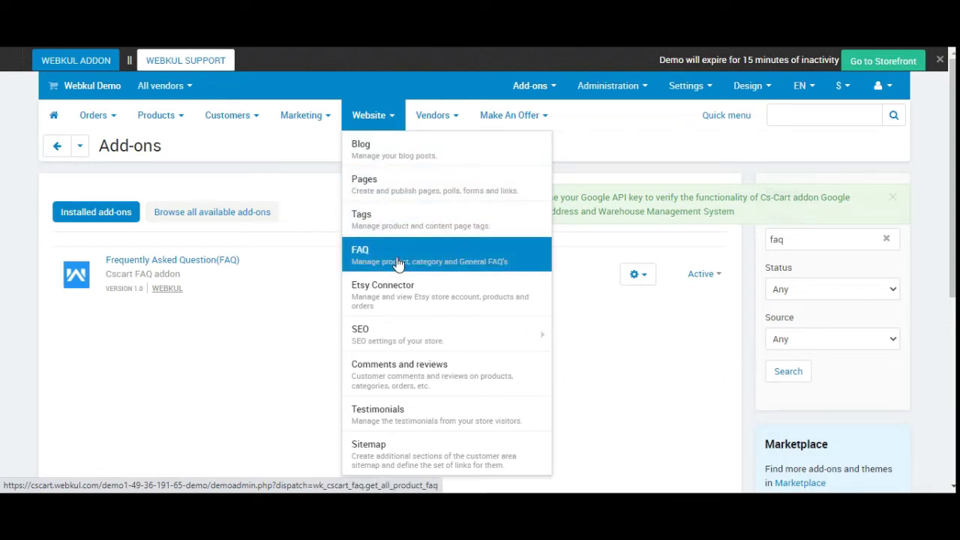
pyautogui.click(399, 263)
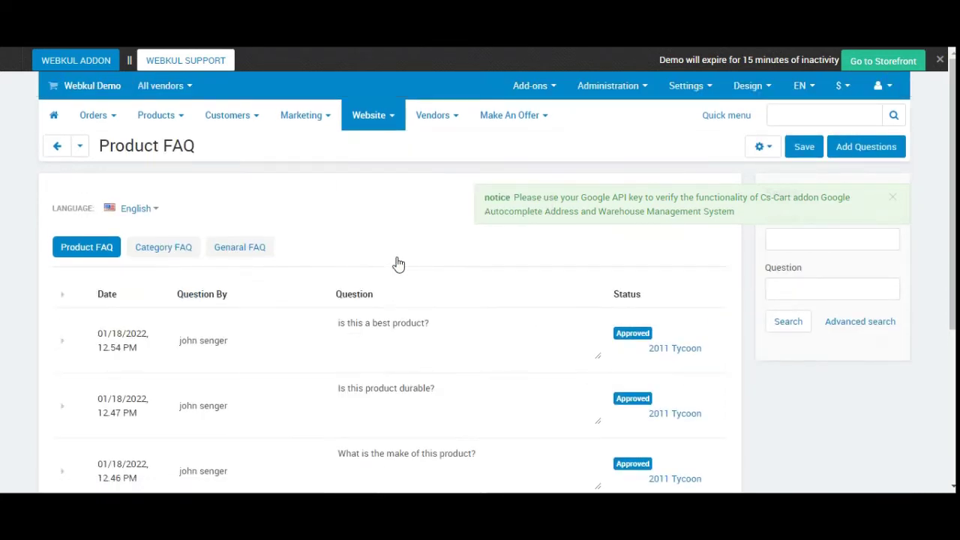
pyautogui.scroll(-1, 337, 281)
pyautogui.scroll(-1, 330, 283)
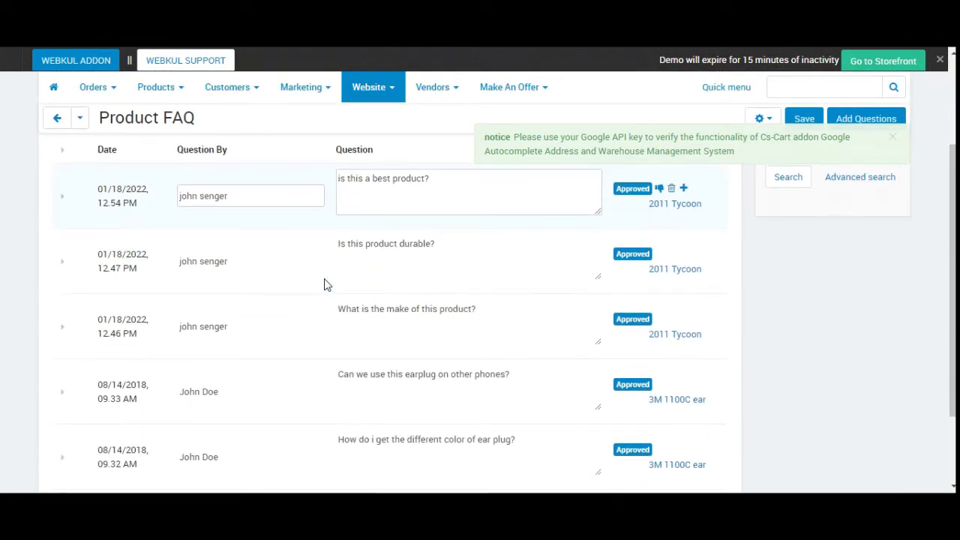
pyautogui.scroll(2, 187, 303)
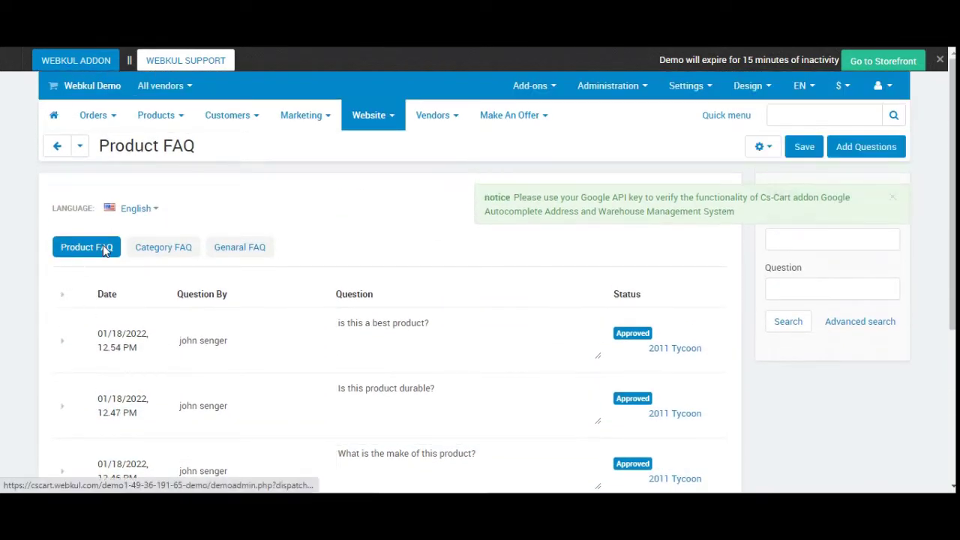
pyautogui.click(164, 247)
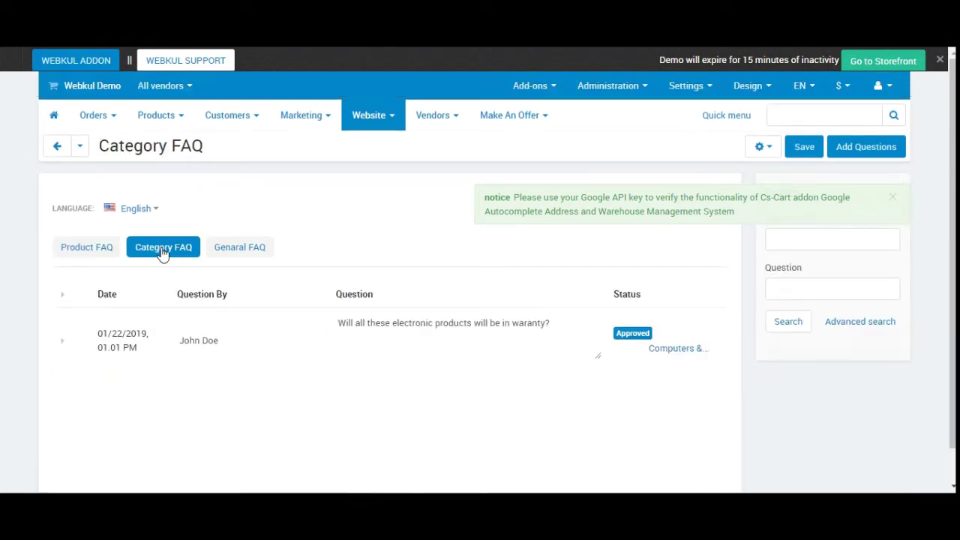
pyautogui.click(238, 249)
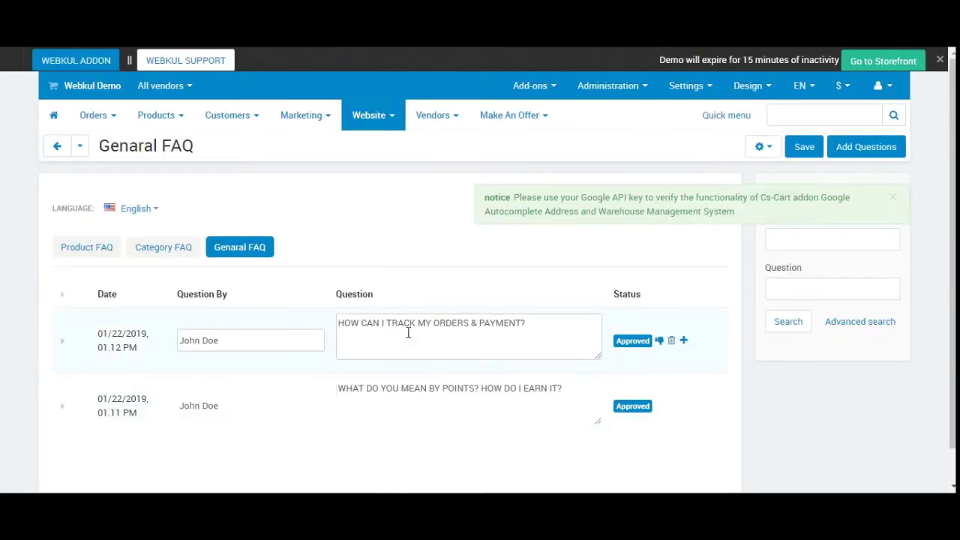
pyautogui.moveTo(386, 388); pyautogui.dragTo(525, 390)
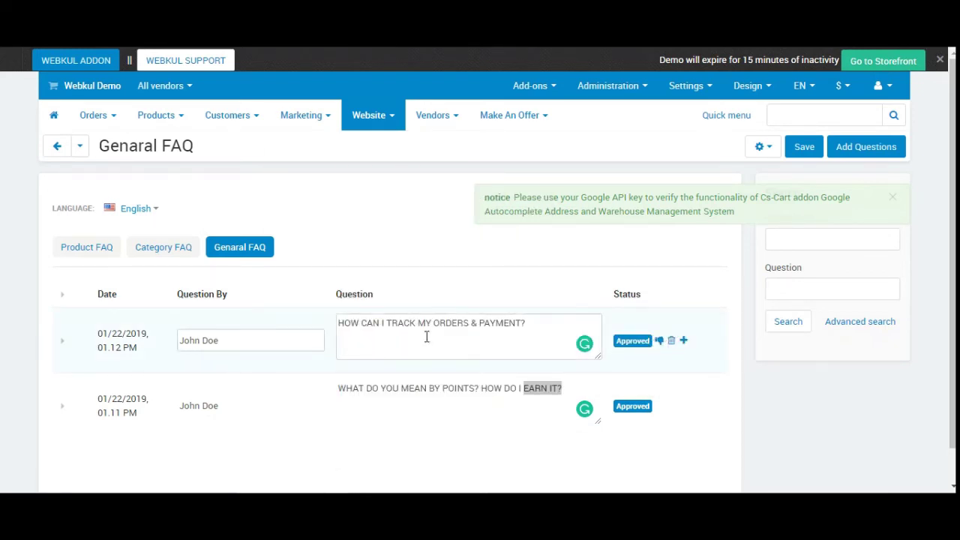
# Step: Add the answer "the text is the demo text here" to the general question "HOW CAN I TRACK MY ORDERS & PAYMENT?"
pyautogui.moveTo(383, 324); pyautogui.dragTo(516, 324)
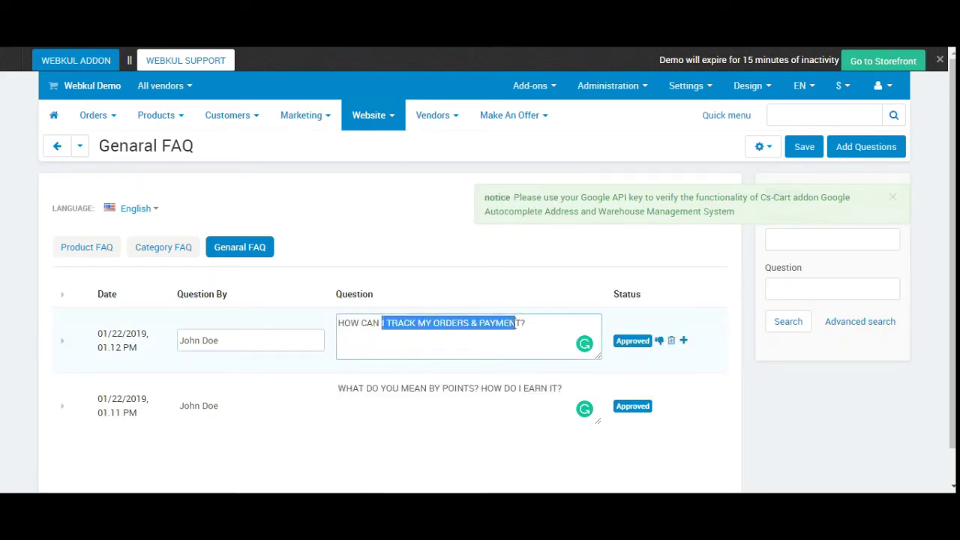
pyautogui.click(684, 342)
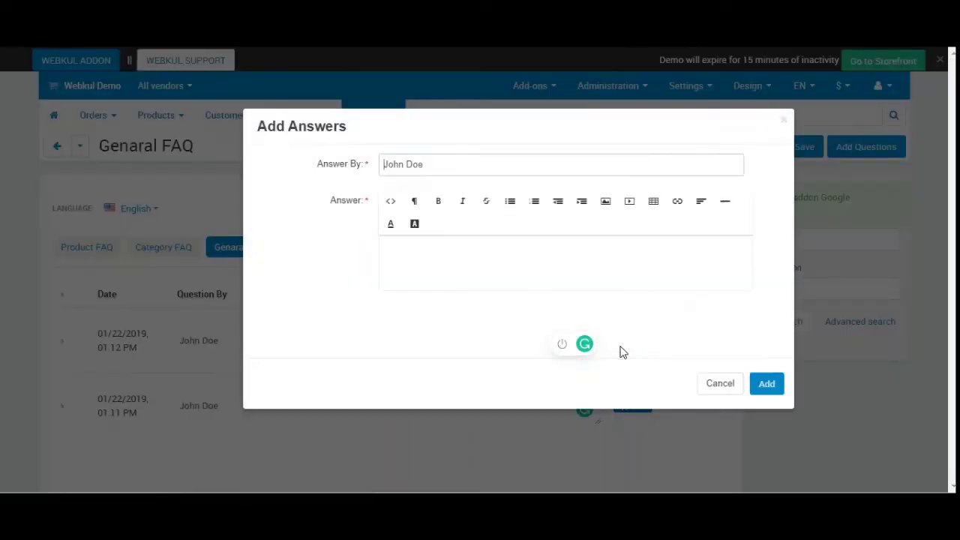
pyautogui.click(422, 268)
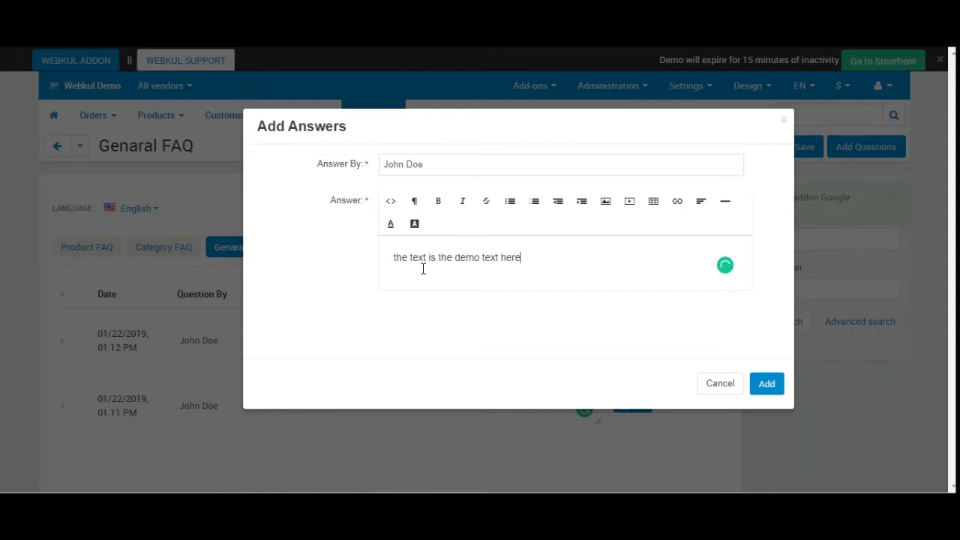
pyautogui.click(768, 391)
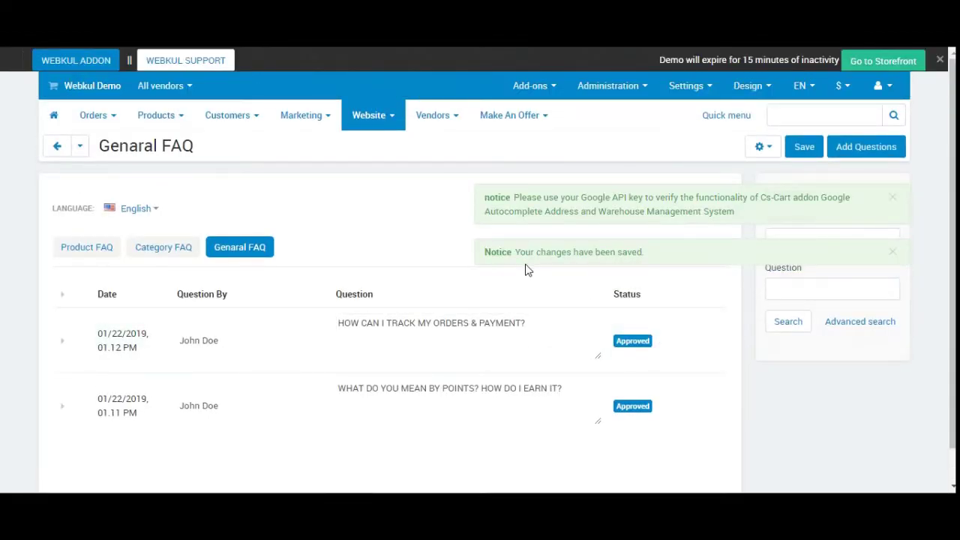
pyautogui.moveTo(542, 253); pyautogui.dragTo(625, 255)
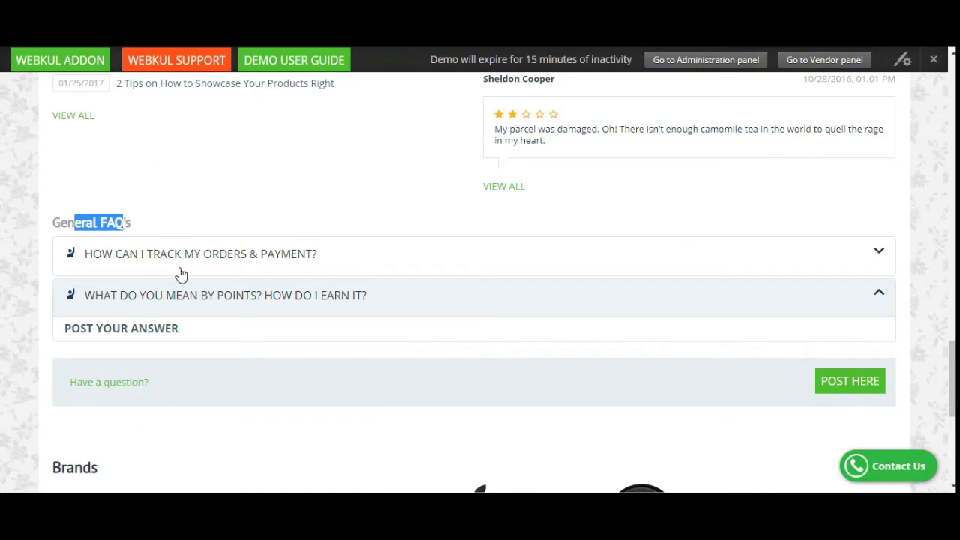
# Step: On the storefront home page, reload and expand "HOW CAN I TRACK MY ORDERS & PAYMENT?" under General FAQ's to check its posted answer
pyautogui.click(124, 263)
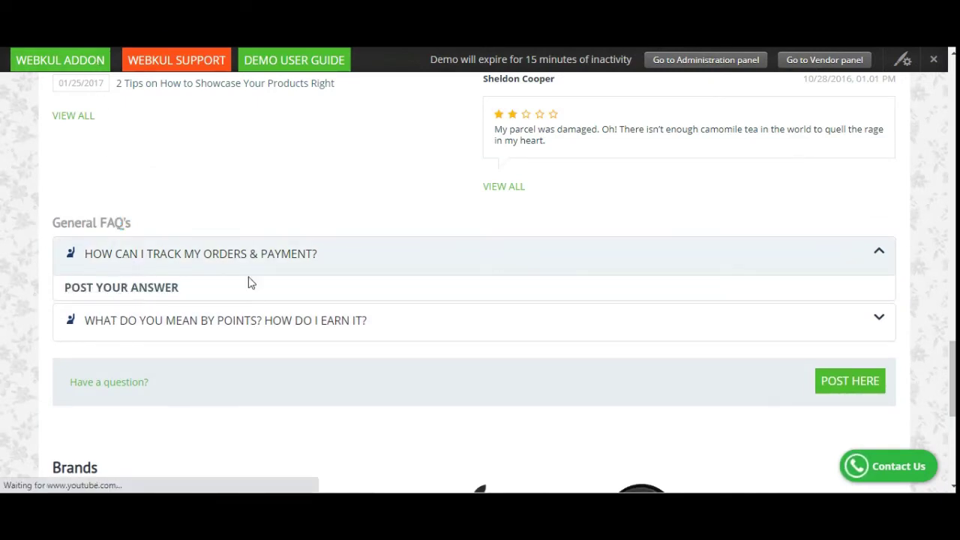
pyautogui.click(203, 257)
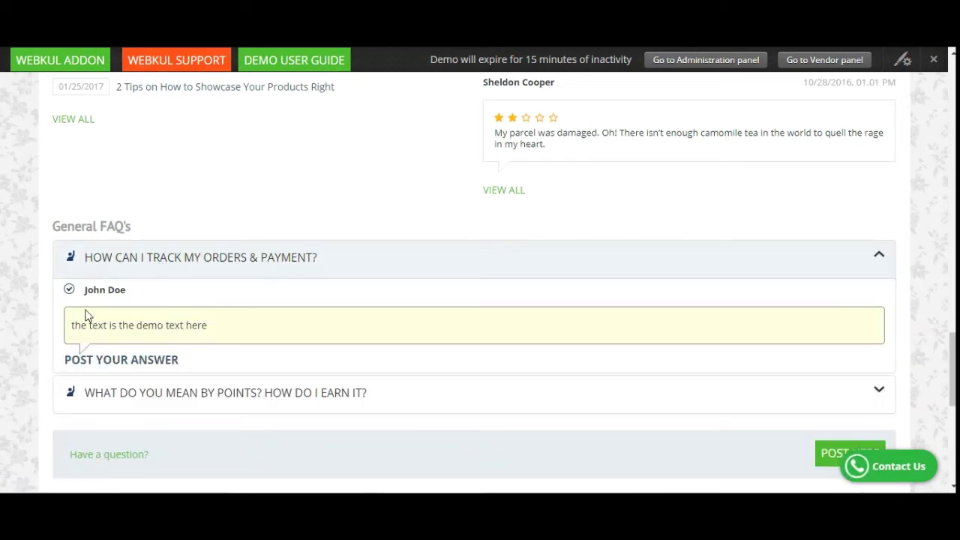
pyautogui.moveTo(85, 328); pyautogui.dragTo(208, 328)
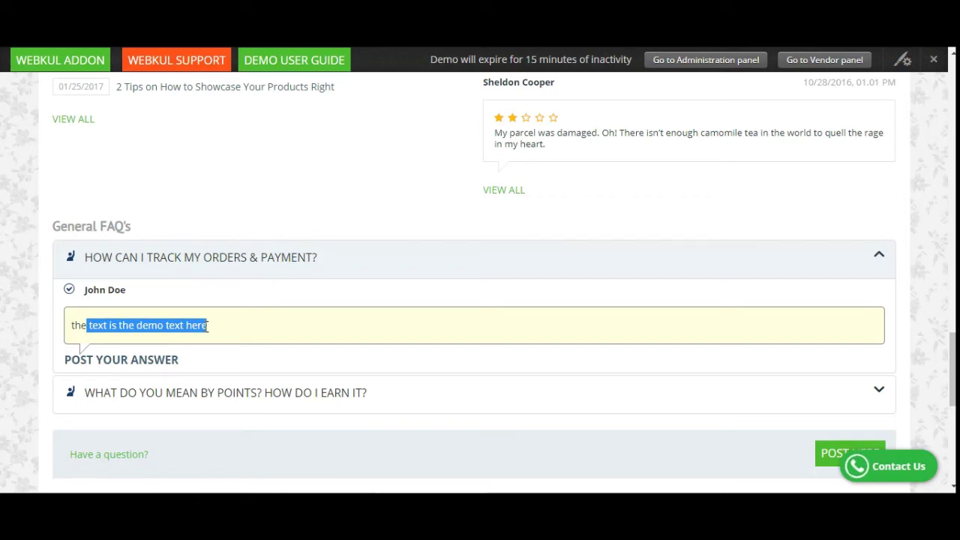
# Step: Return to the administration panel and review the product FAQ list and the actions available for its questions
pyautogui.click(315, 11)
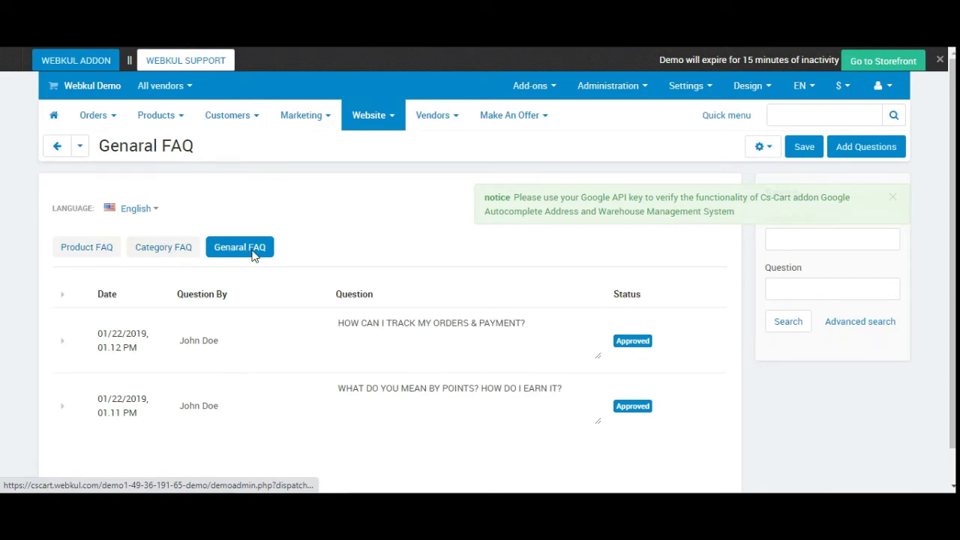
pyautogui.click(109, 251)
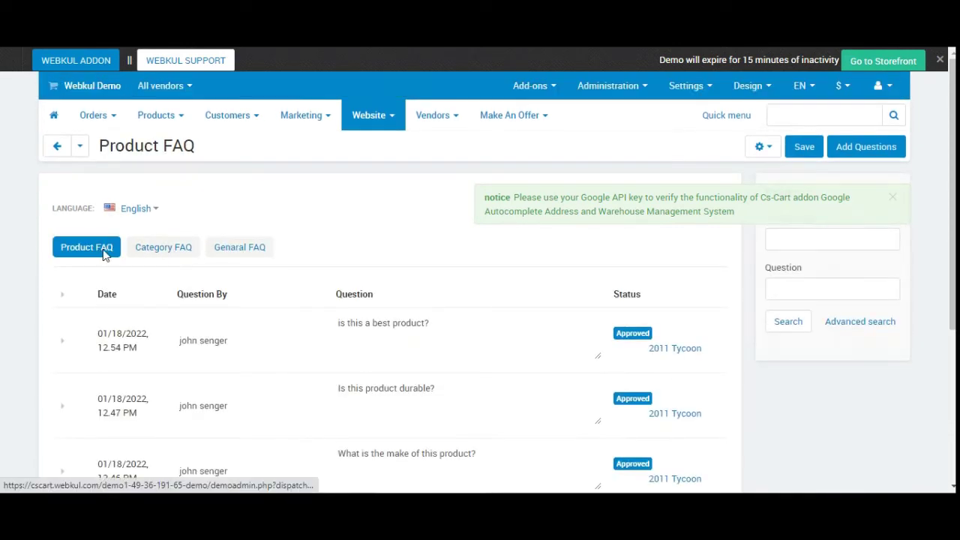
pyautogui.scroll(-2, 167, 368)
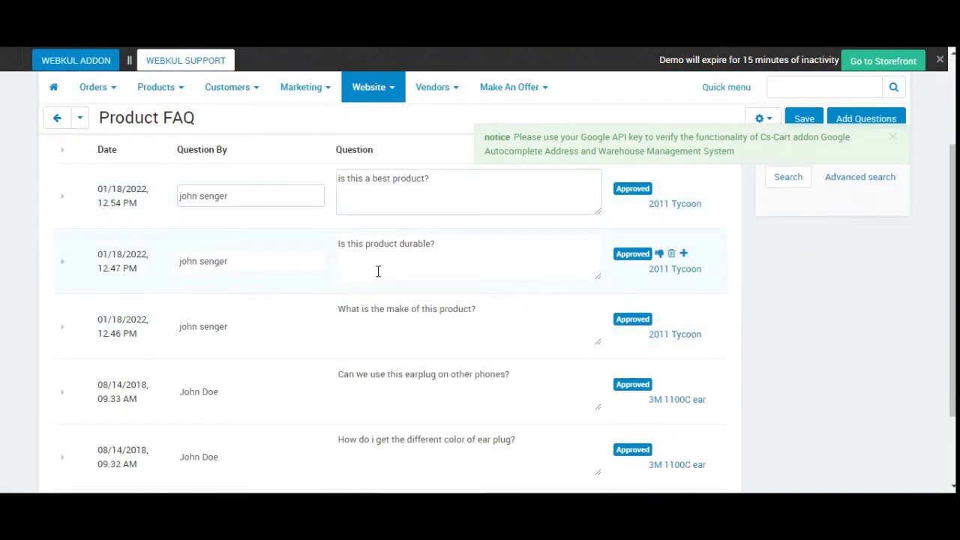
pyautogui.scroll(2, 386, 434)
pyautogui.scroll(-1, 385, 437)
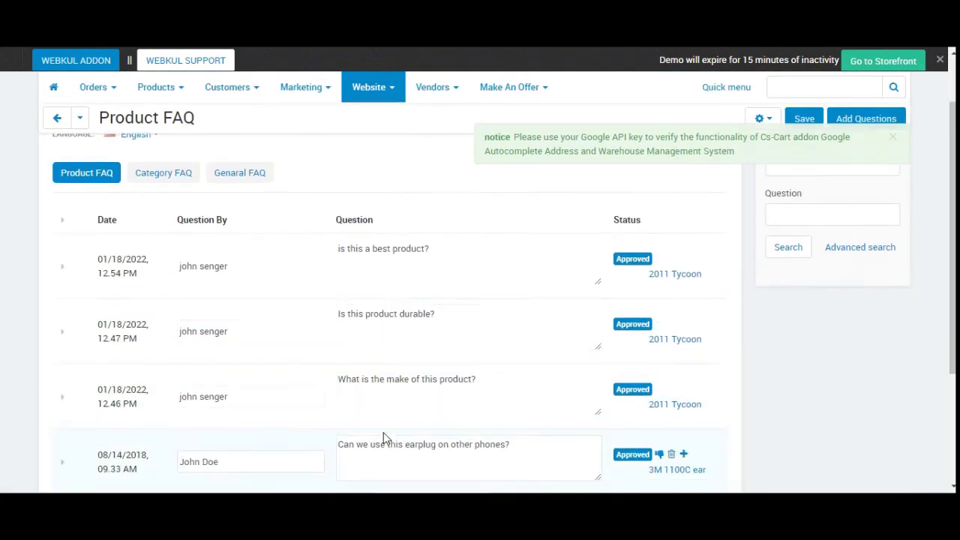
pyautogui.scroll(-1, 383, 437)
pyautogui.scroll(3, 383, 432)
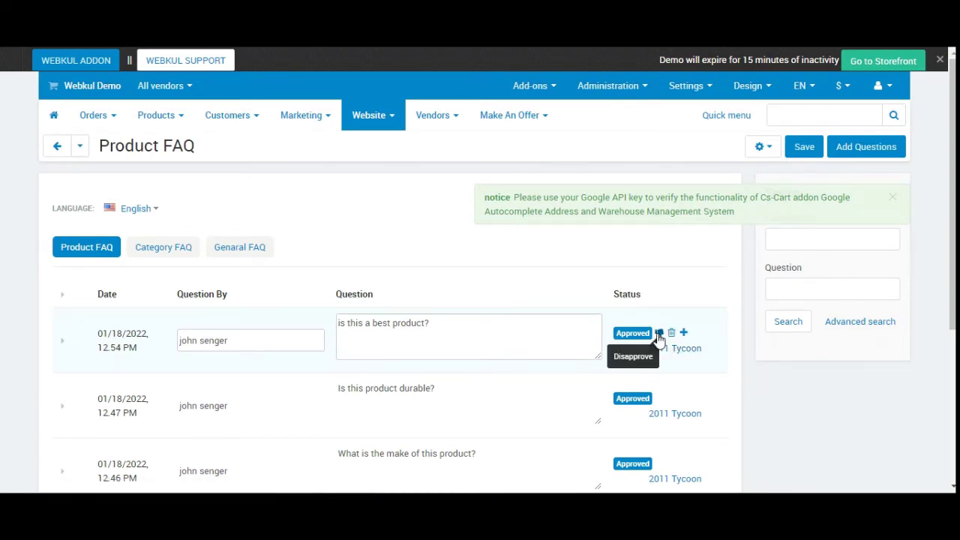
# Step: On the storefront page of 2011 Tycoon, expand "is this a best product?" in the FAQ section to inspect its answers
pyautogui.click(440, 323)
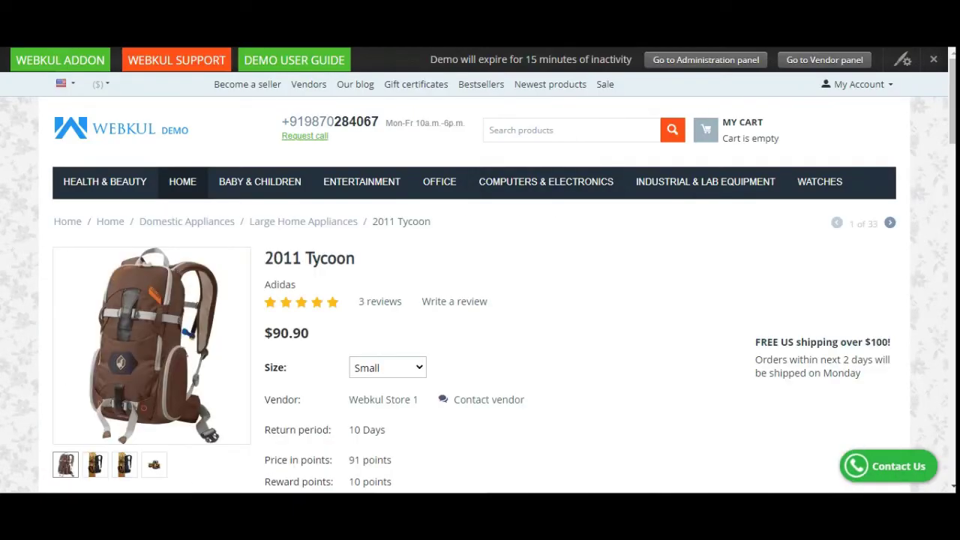
pyautogui.moveTo(951, 137); pyautogui.dragTo(949, 325)
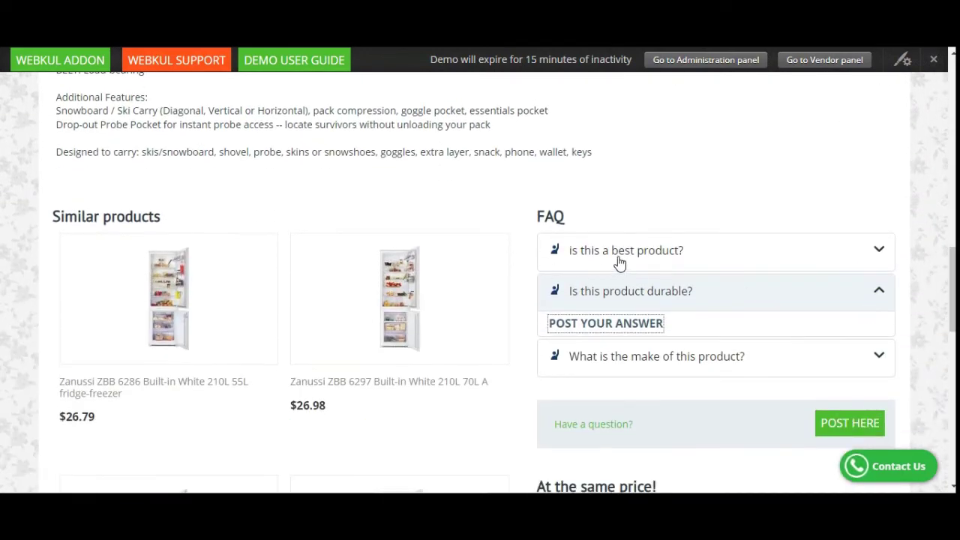
pyautogui.click(619, 261)
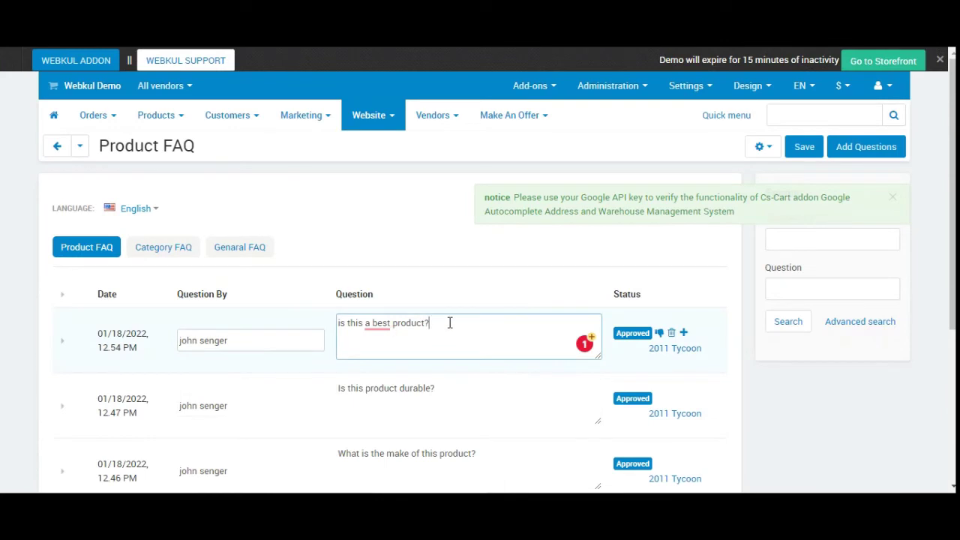
# Step: In the administration panel, add the answer "yes this is the best product" to the product question "is this a best product?"
pyautogui.click(683, 333)
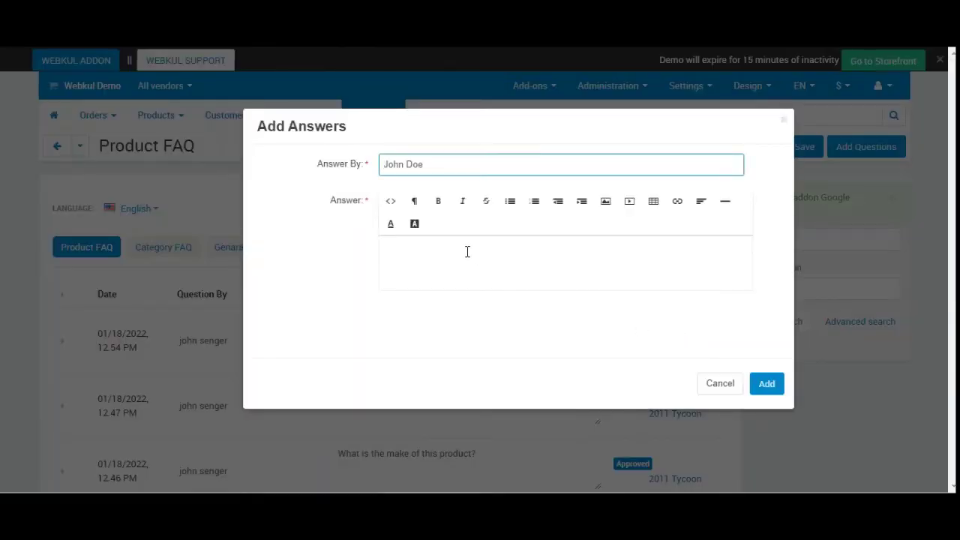
pyautogui.click(466, 251)
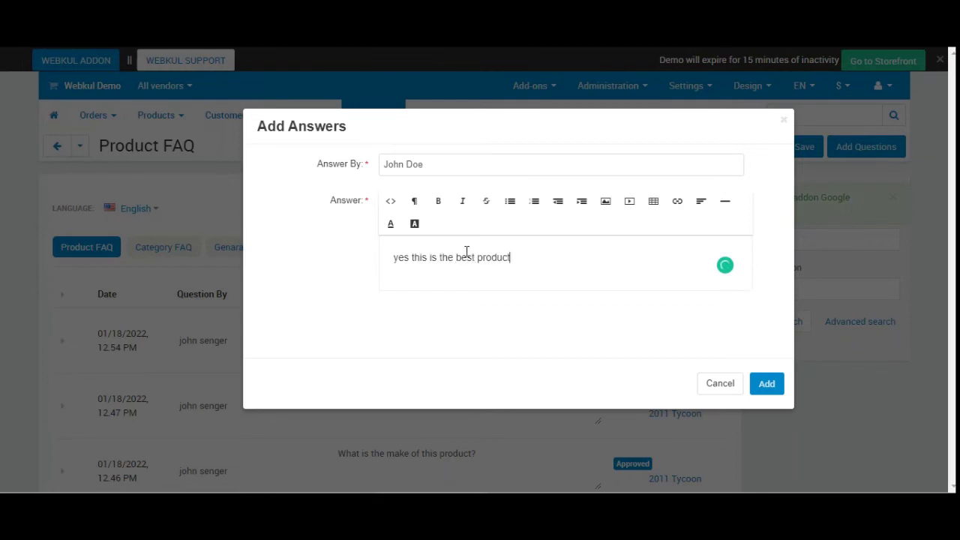
pyautogui.click(762, 384)
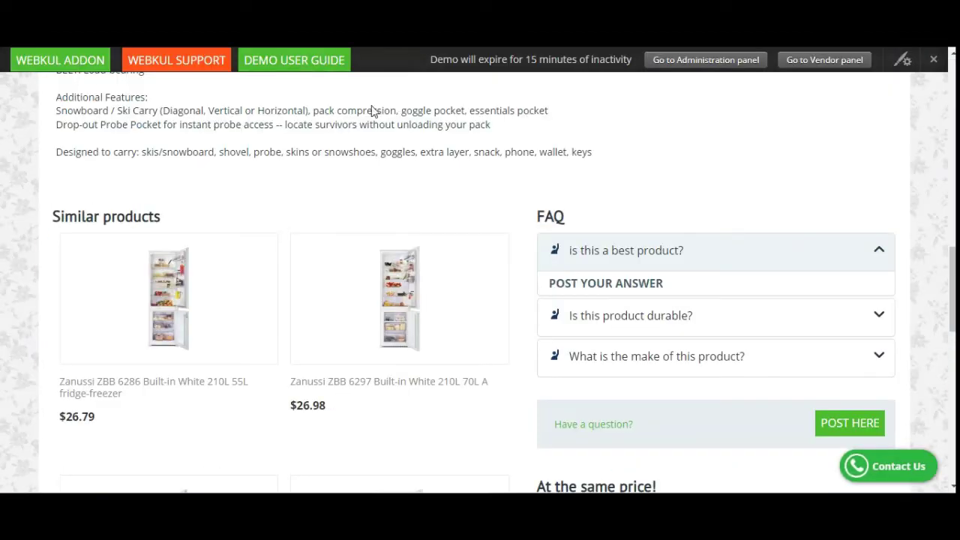
# Step: Reload the 2011 Tycoon storefront page and expand "is this a best product?" under FAQ to check its posted answer
pyautogui.scroll(2, 442, 298)
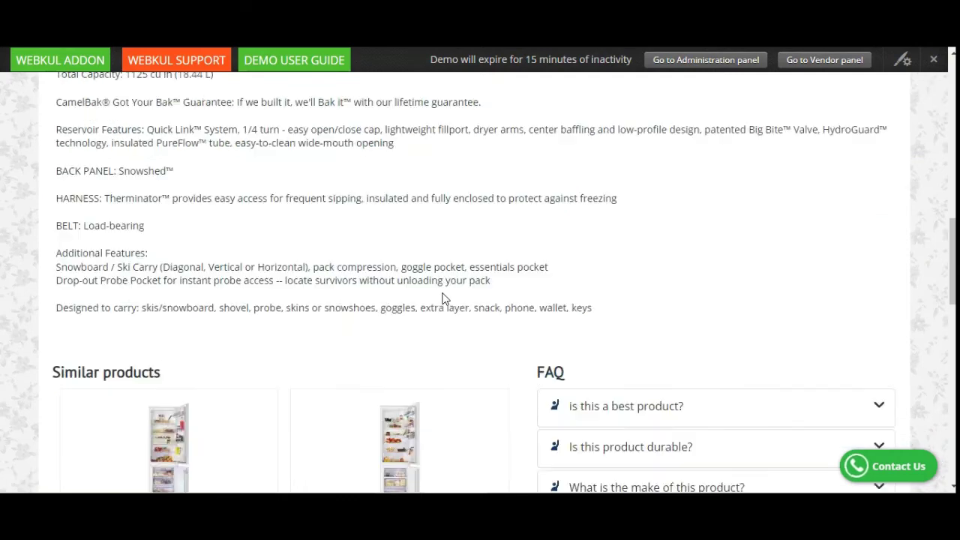
pyautogui.scroll(-3, 442, 299)
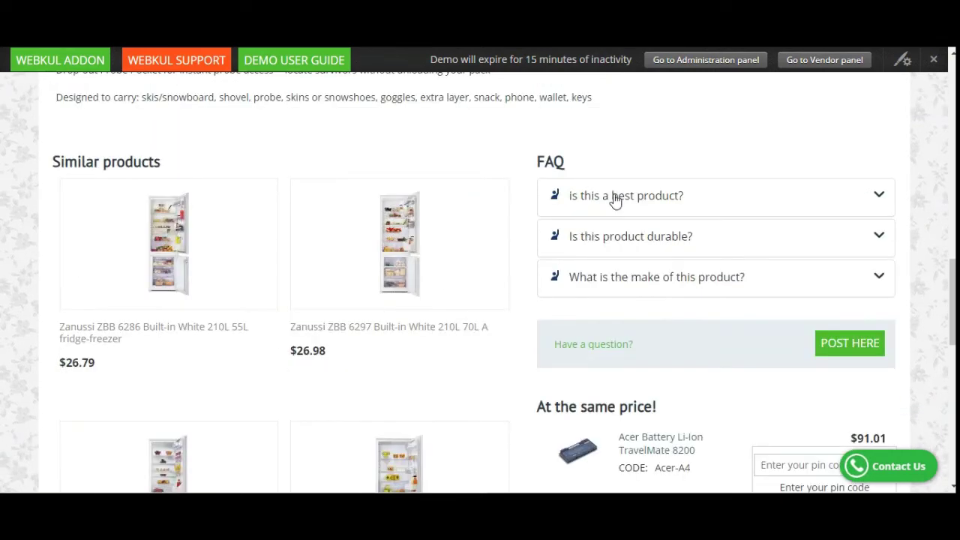
pyautogui.click(615, 199)
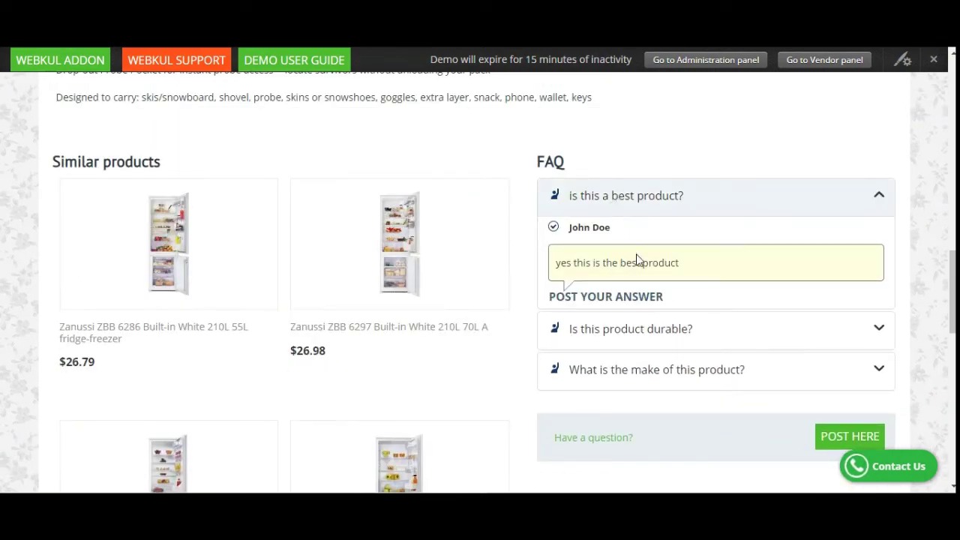
pyautogui.moveTo(567, 264); pyautogui.dragTo(674, 264)
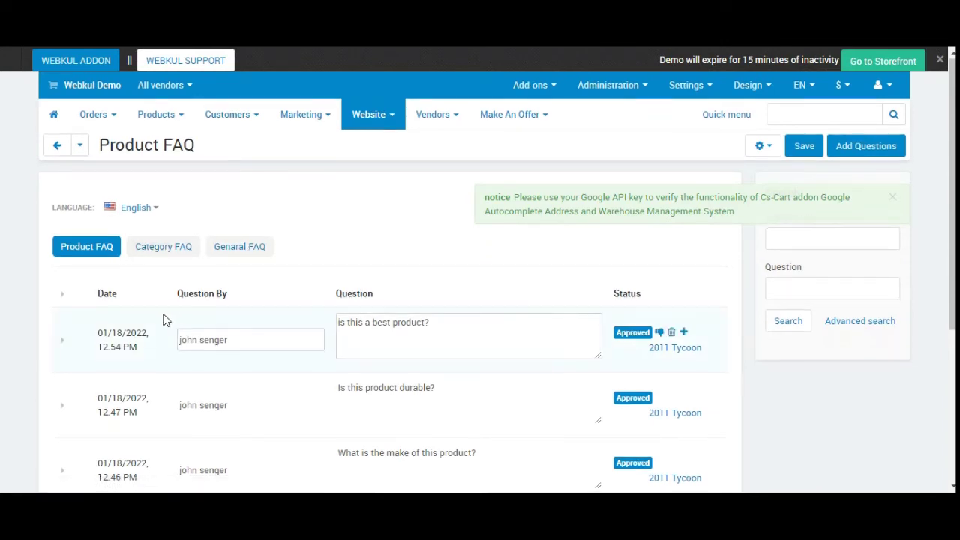
# Step: Return to the administration panel and review the product, category and general FAQ lists and their question actions
pyautogui.scroll(-2, 163, 317)
pyautogui.scroll(2, 225, 330)
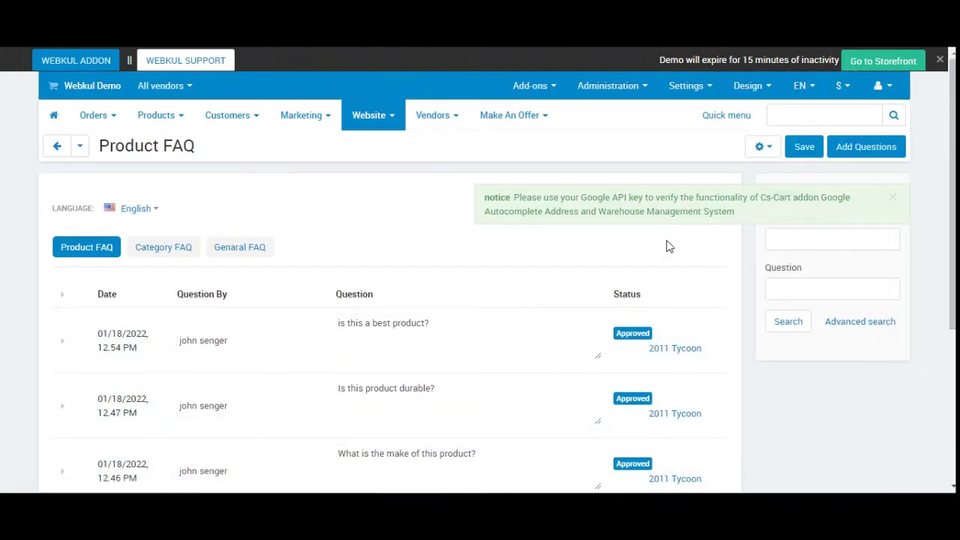
pyautogui.click(166, 249)
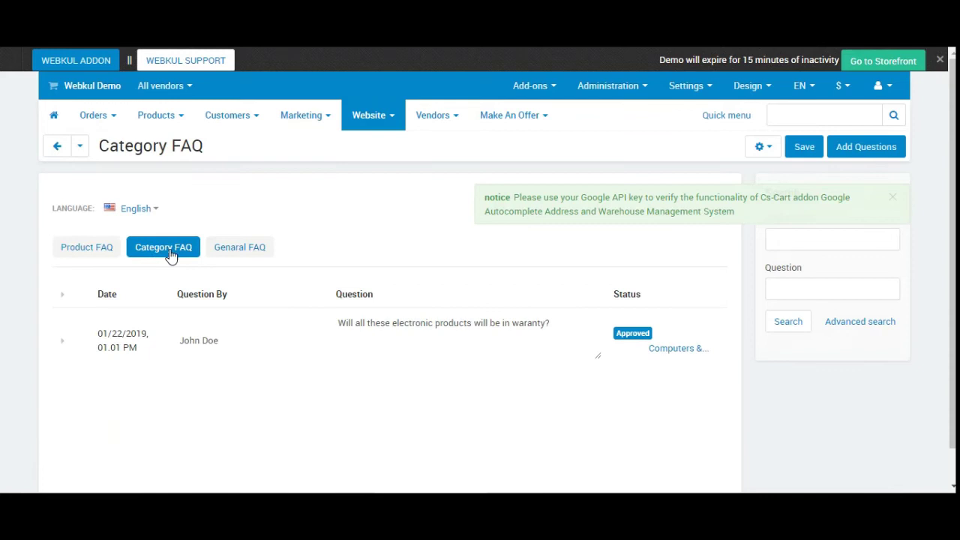
pyautogui.click(238, 251)
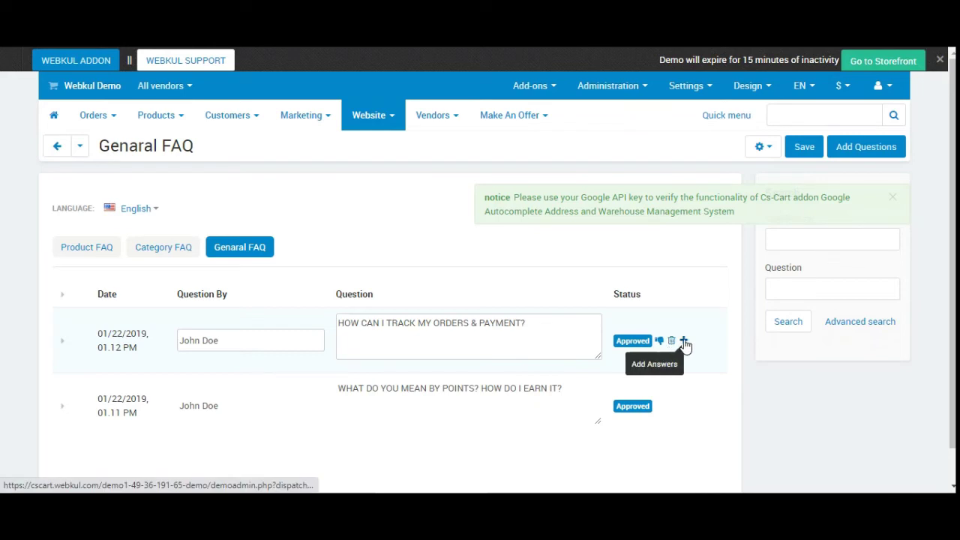
pyautogui.click(88, 253)
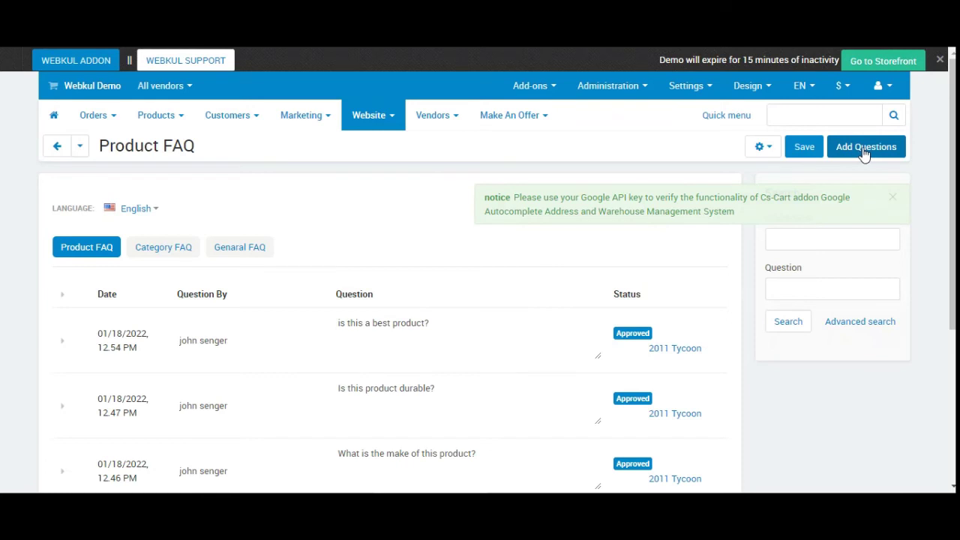
pyautogui.click(167, 251)
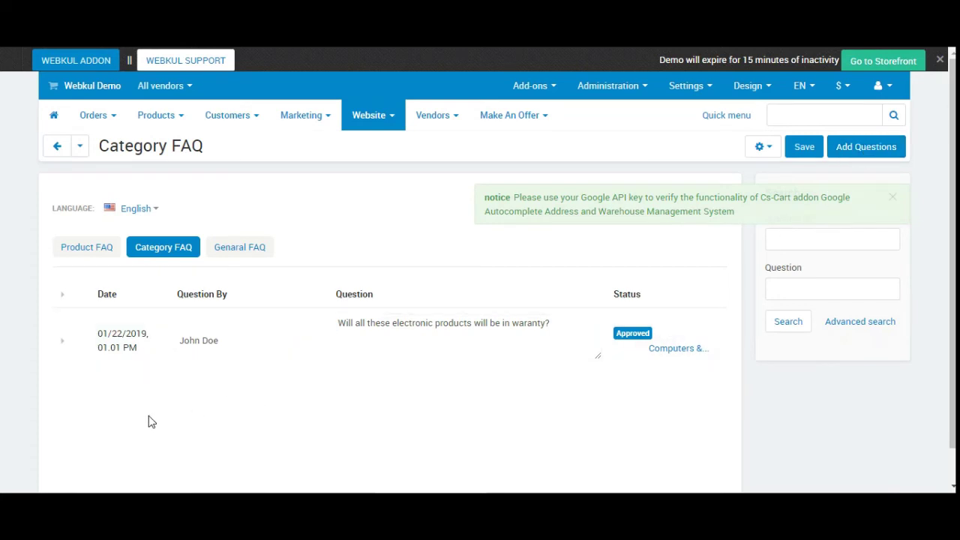
pyautogui.click(233, 248)
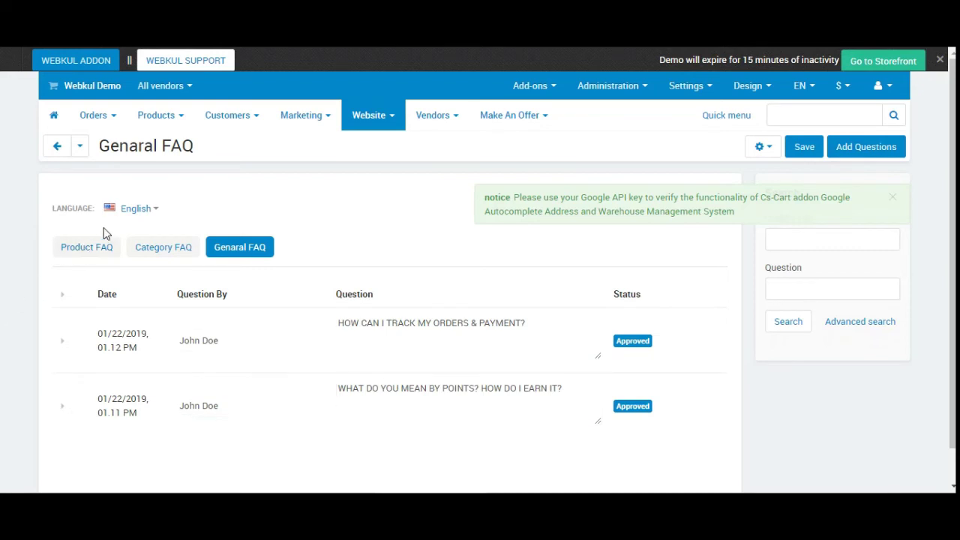
pyautogui.click(107, 252)
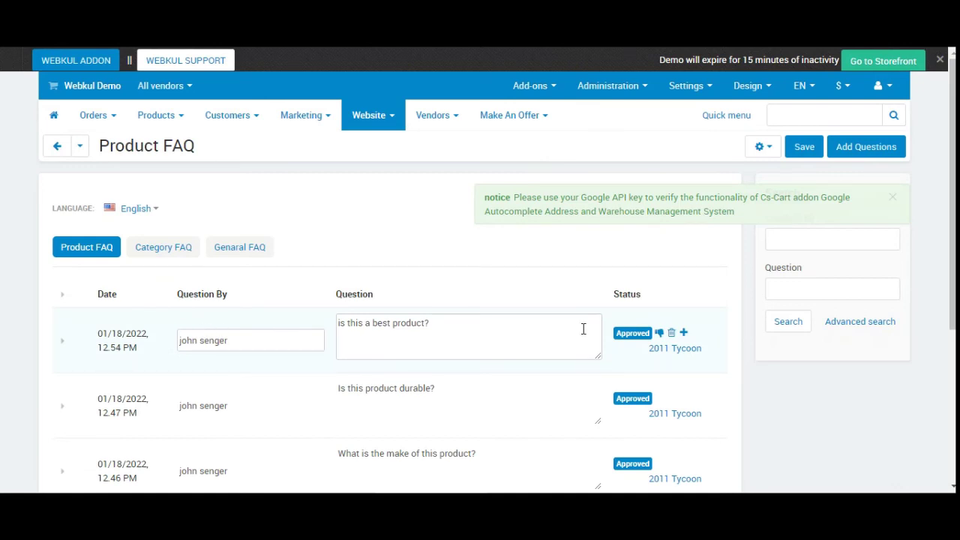
# Step: Start a new product FAQ question, fill in the asker's e-mail and choose 2011 Tycoon as its product
pyautogui.click(862, 155)
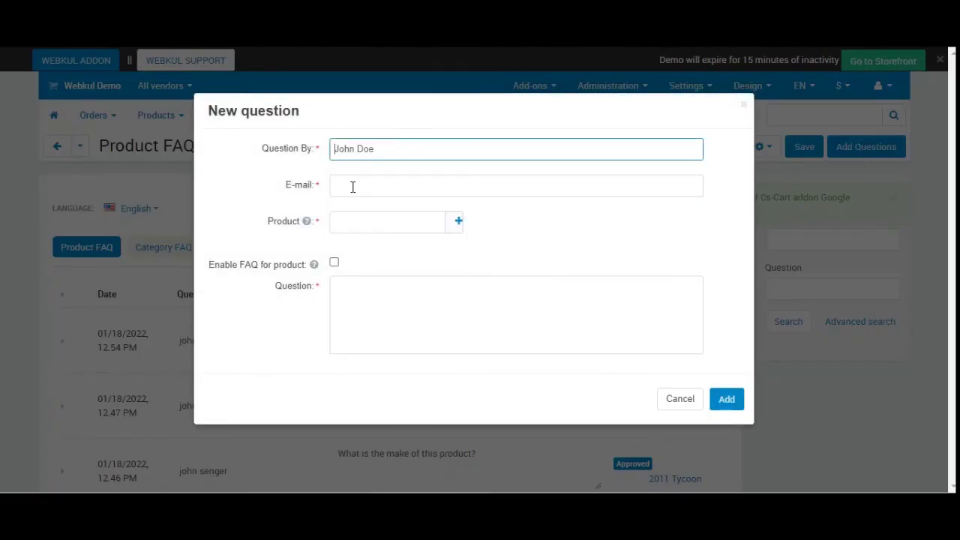
pyautogui.click(352, 187)
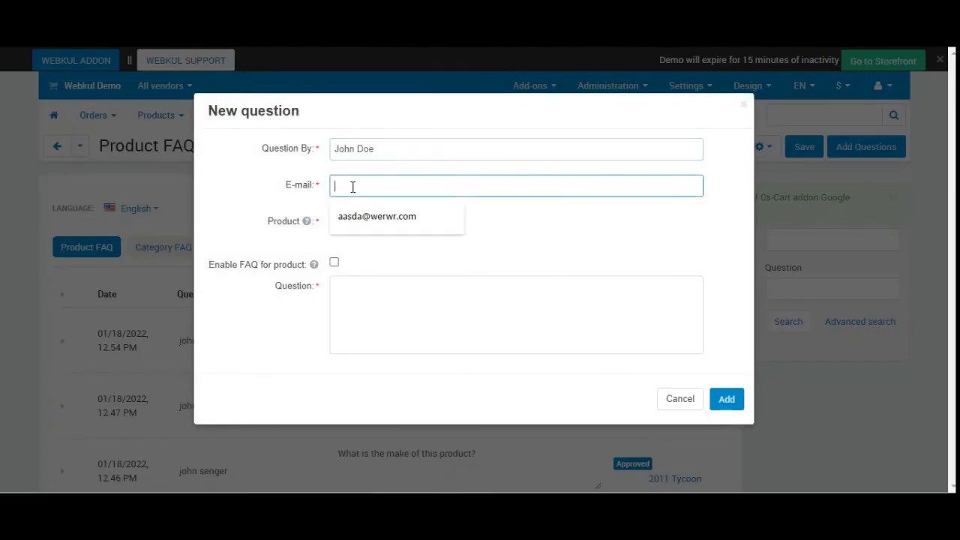
pyautogui.click(350, 217)
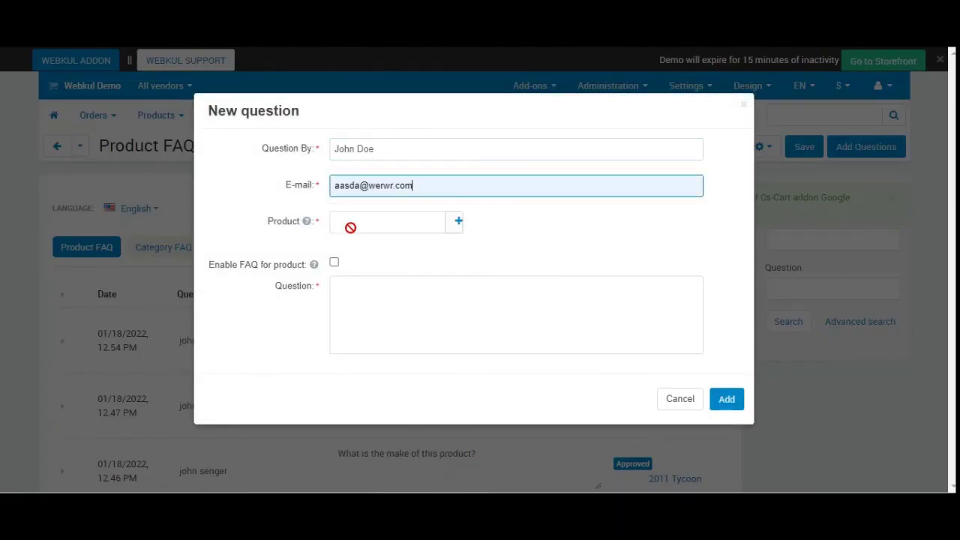
pyautogui.click(458, 225)
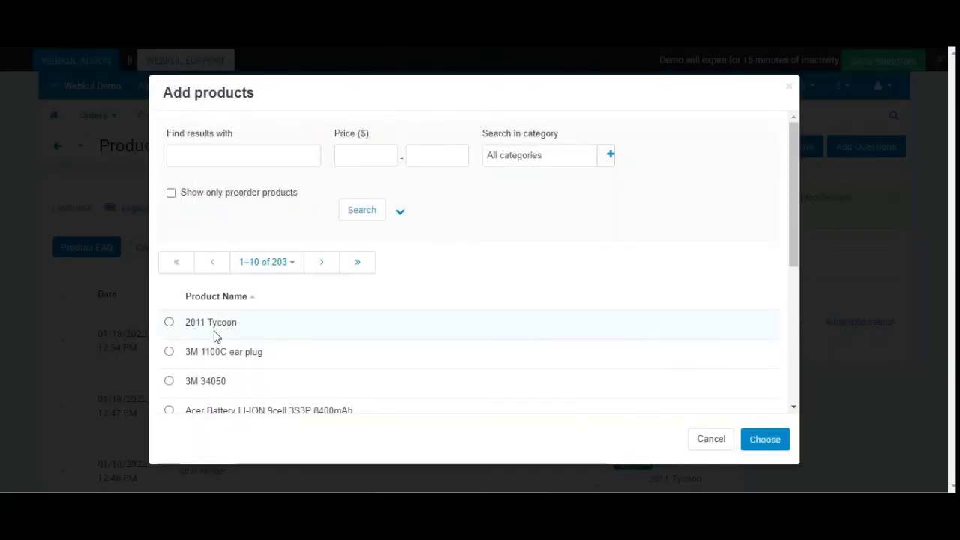
pyautogui.click(169, 323)
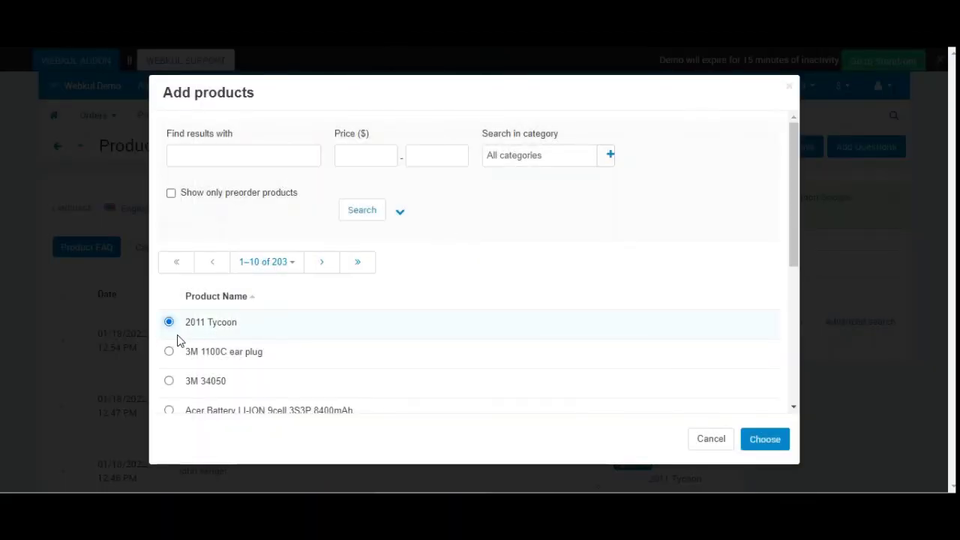
pyautogui.click(763, 440)
# Step: Enable the FAQ for the product, enter the question "this is the test question?" and add it
pyautogui.click(356, 289)
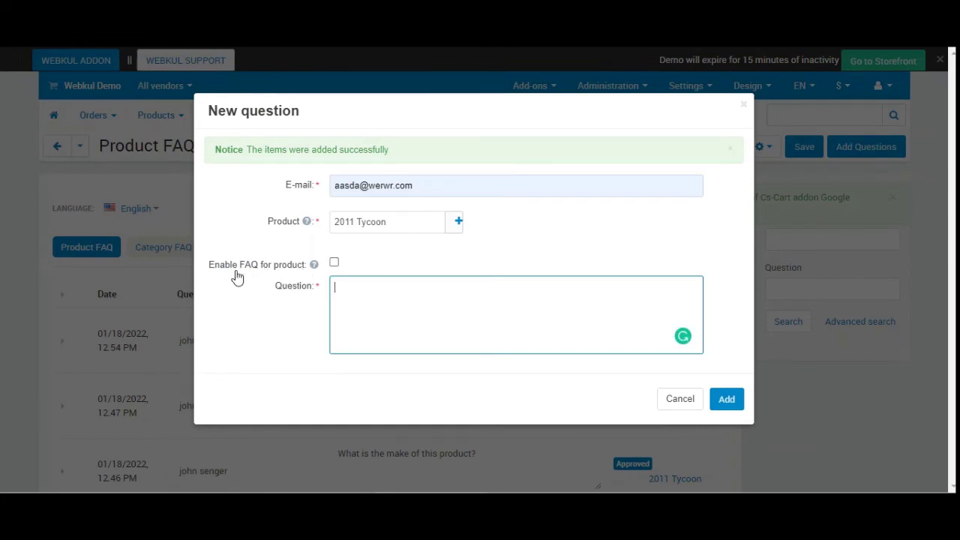
pyautogui.moveTo(225, 269); pyautogui.dragTo(319, 277)
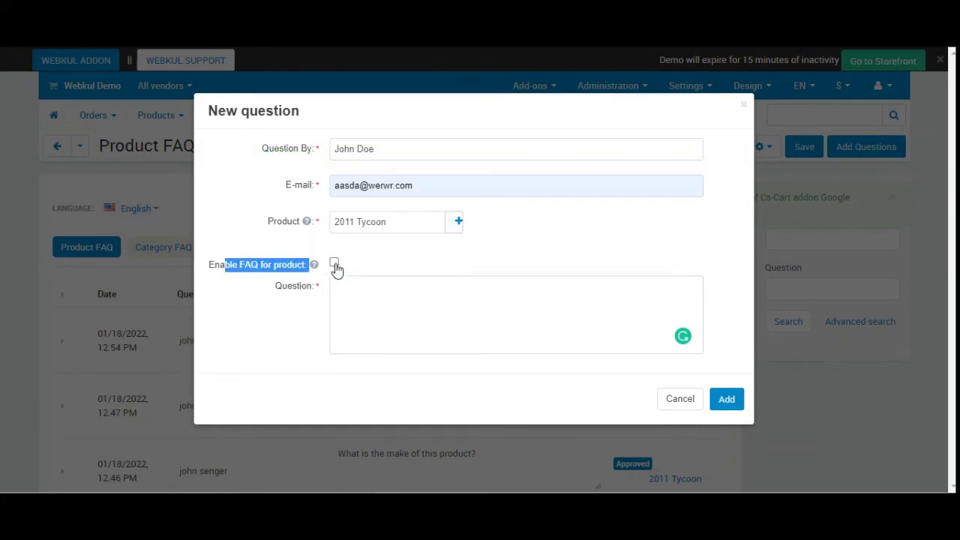
pyautogui.click(341, 295)
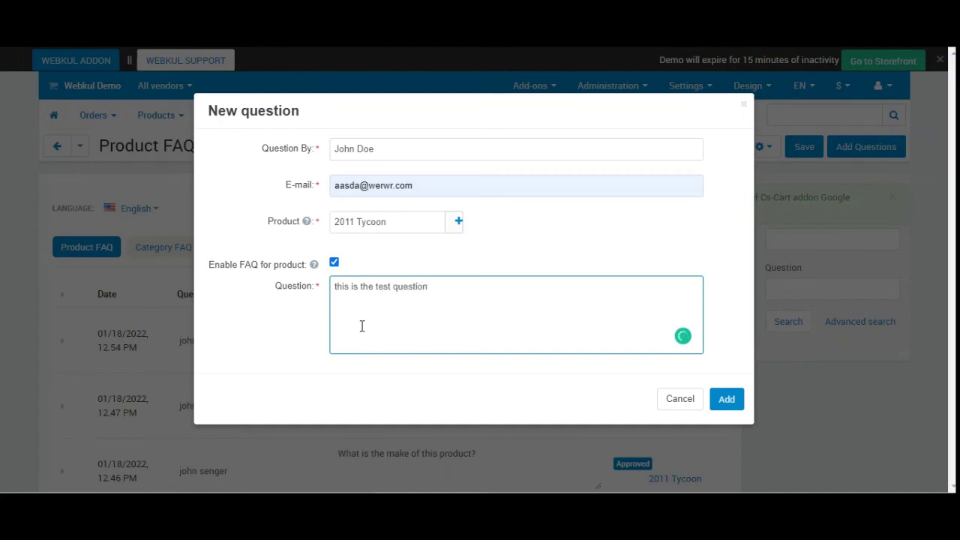
pyautogui.click(725, 408)
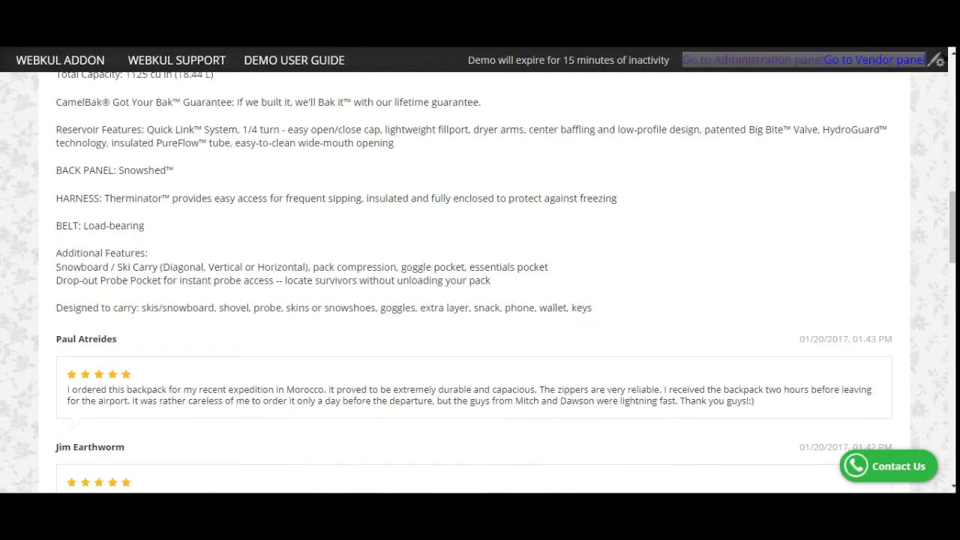
# Step: Check "this is the test question?" in the FAQ of the 2011 Tycoon storefront page and in the administration panel's product FAQ list
pyautogui.scroll(-6, 482, 277)
pyautogui.scroll(-4, 482, 273)
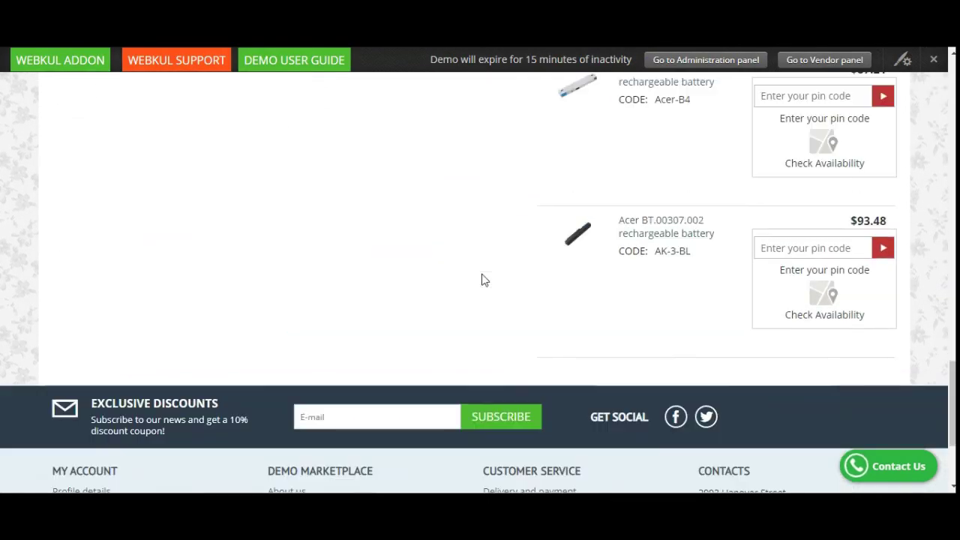
pyautogui.scroll(9, 482, 273)
pyautogui.scroll(-2, 483, 279)
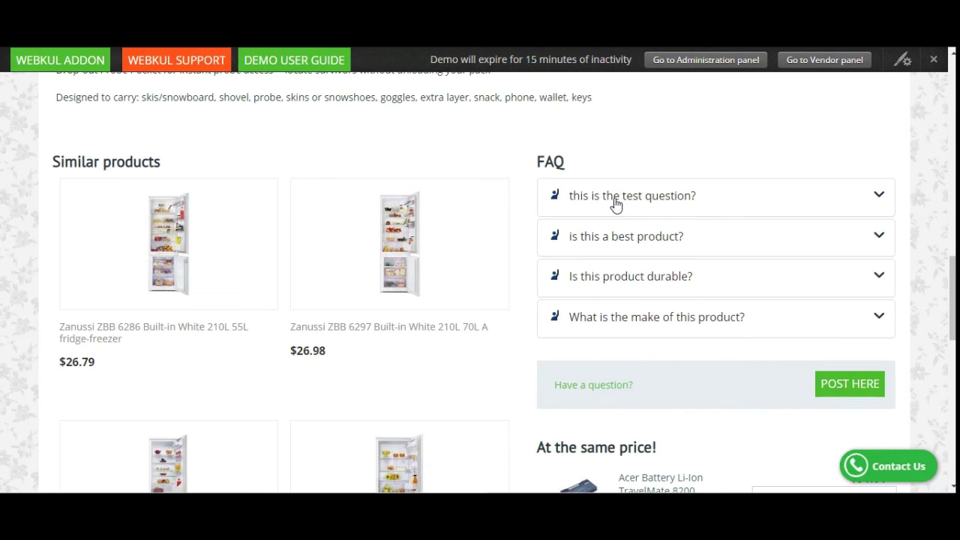
pyautogui.click(617, 197)
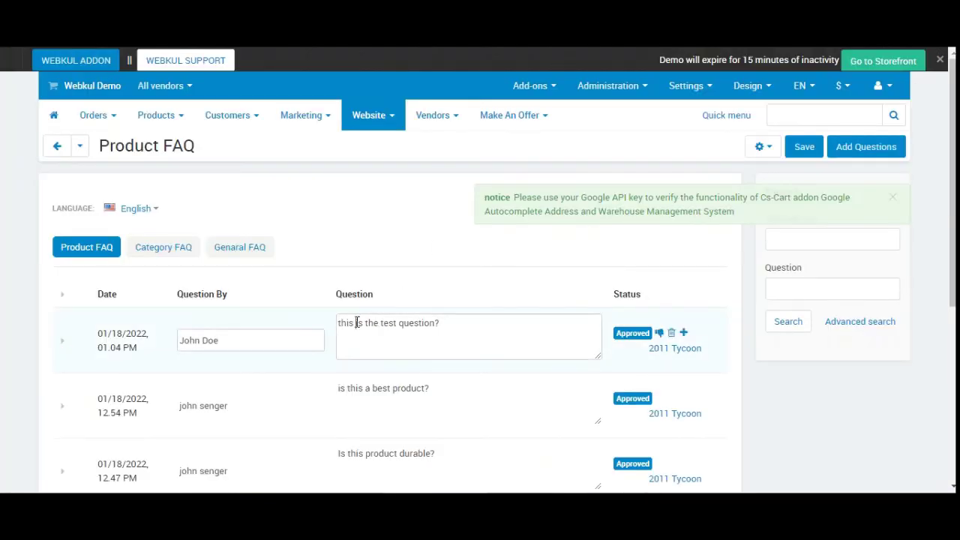
pyautogui.moveTo(355, 321); pyautogui.dragTo(439, 323)
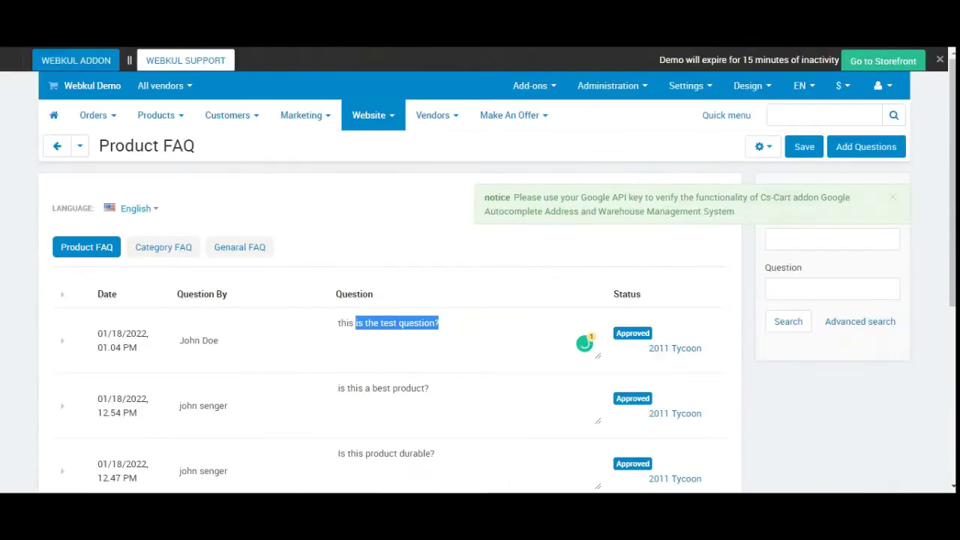
pyautogui.moveTo(620, 354)
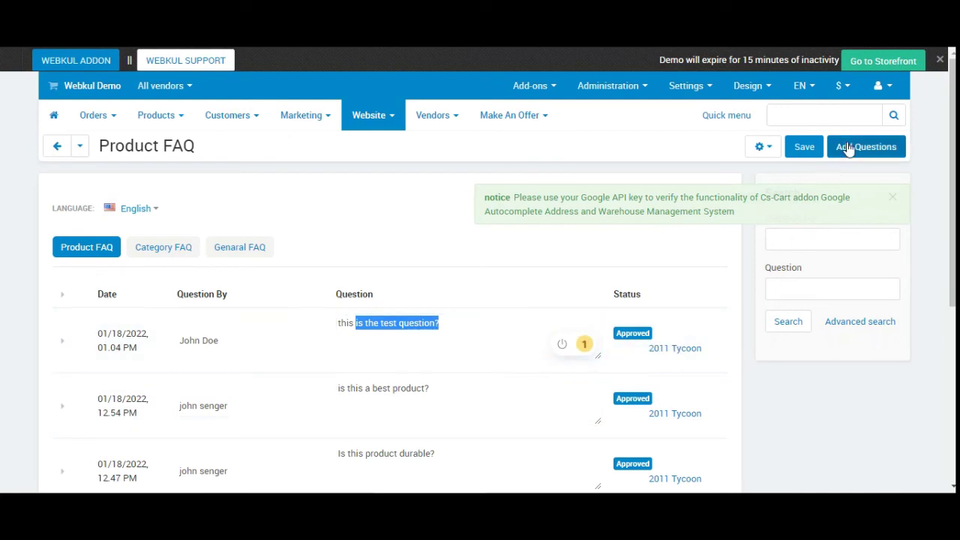
# Step: Fill in a new category FAQ question with the asker's e-mail, category Entertainment and the FAQ enabled for the category, and discard it
pyautogui.click(170, 248)
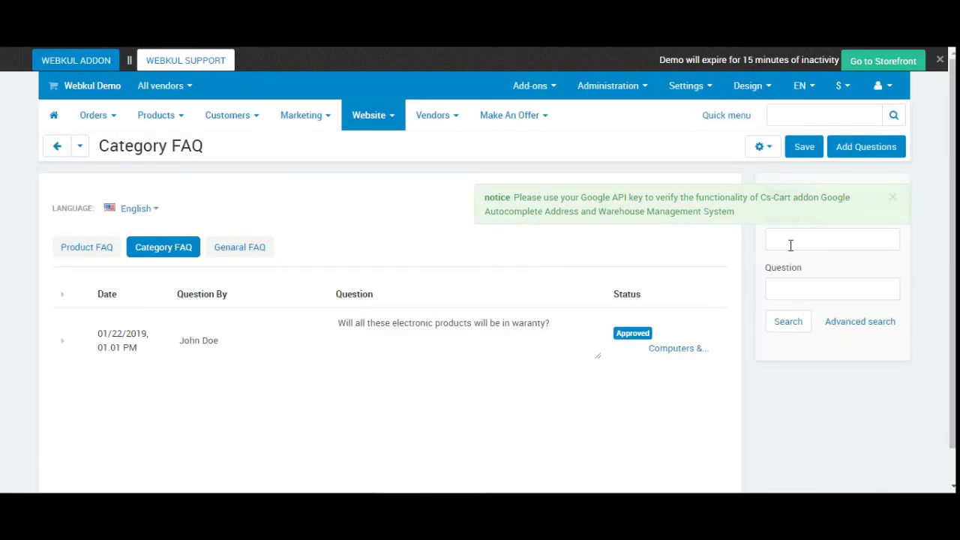
pyautogui.click(859, 151)
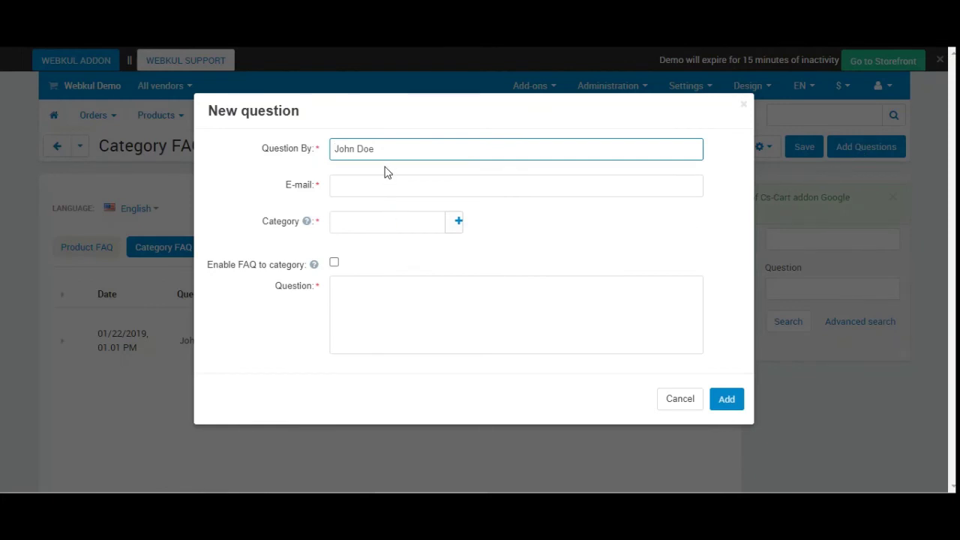
pyautogui.click(363, 191)
pyautogui.click(366, 219)
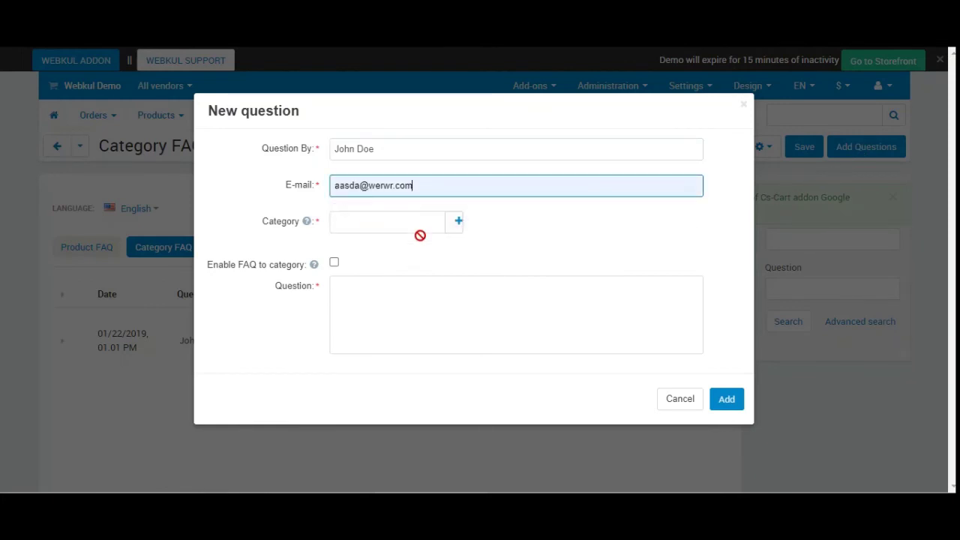
pyautogui.click(458, 222)
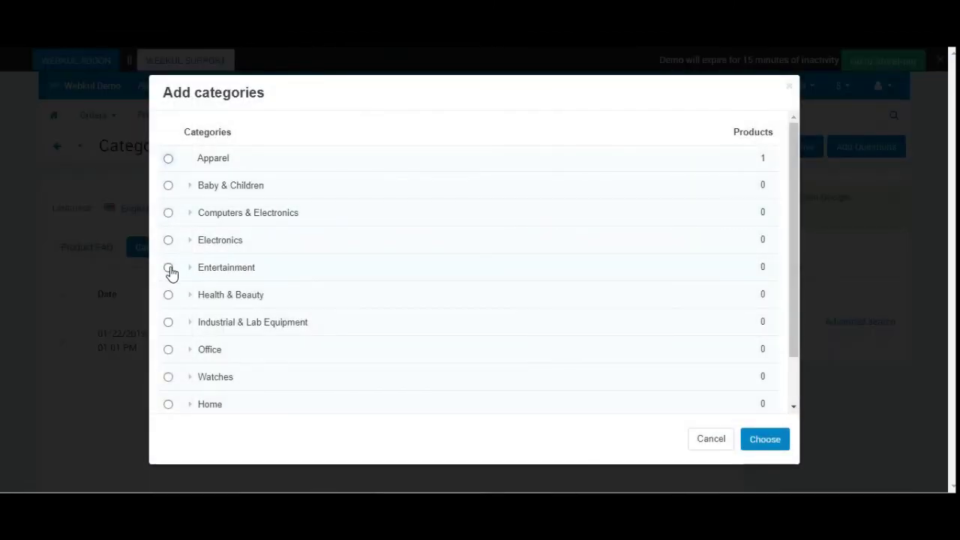
pyautogui.click(169, 270)
pyautogui.click(745, 442)
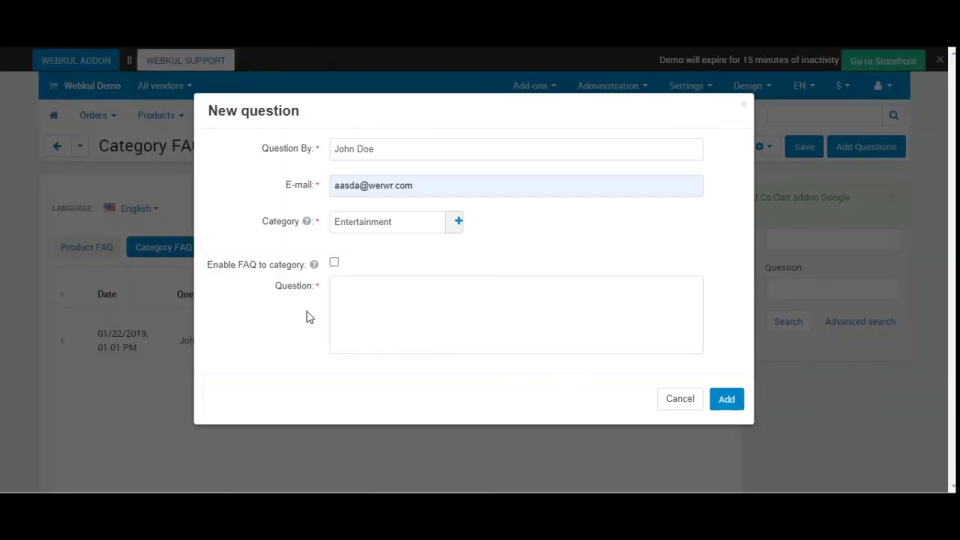
pyautogui.click(334, 262)
pyautogui.click(680, 399)
# Step: Start a new question in the general FAQ list, fill in the asker's e-mail and discard the form
pyautogui.click(229, 247)
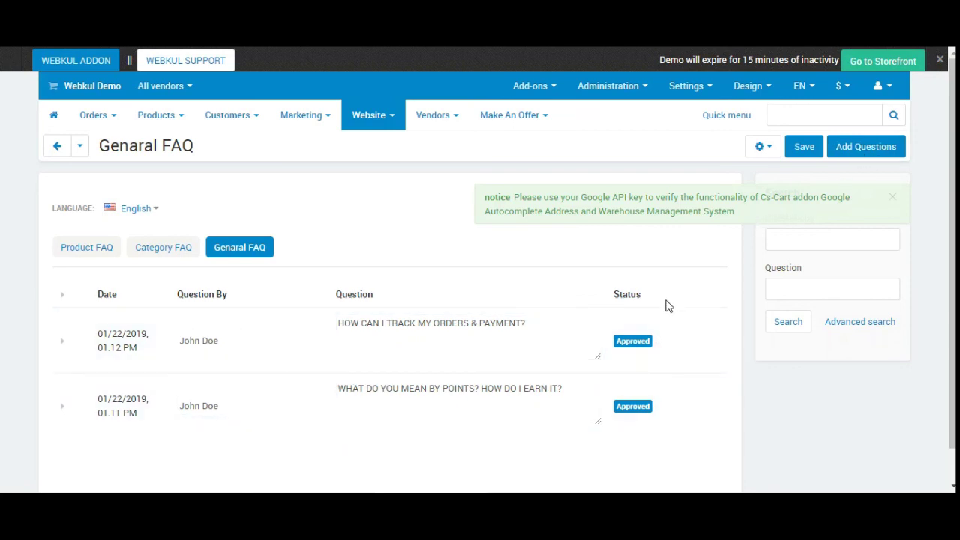
pyautogui.click(853, 147)
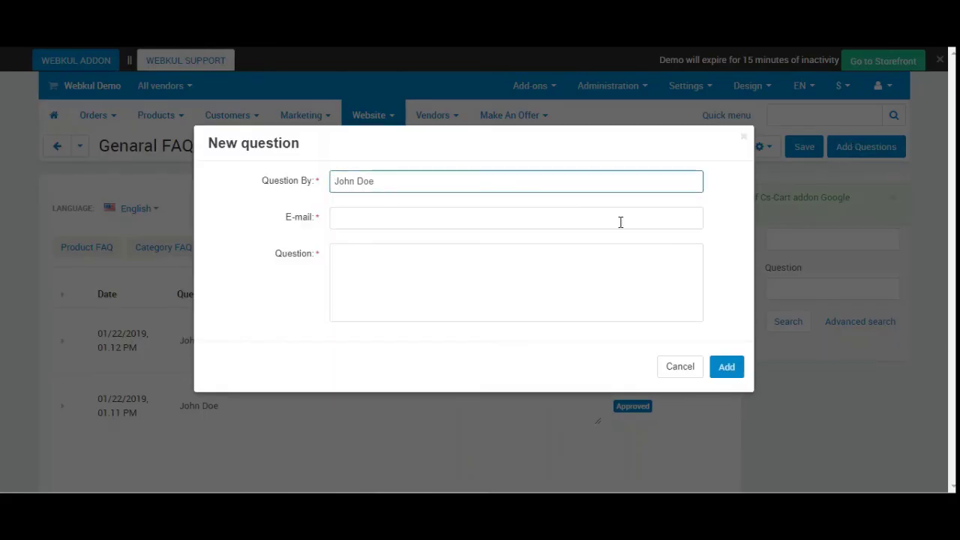
pyautogui.click(395, 219)
pyautogui.click(398, 250)
pyautogui.click(400, 268)
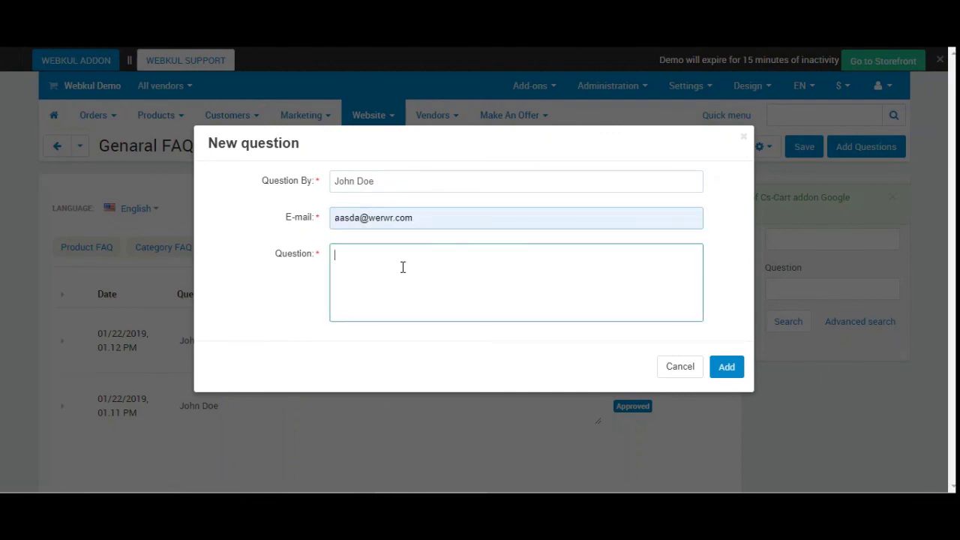
pyautogui.click(679, 367)
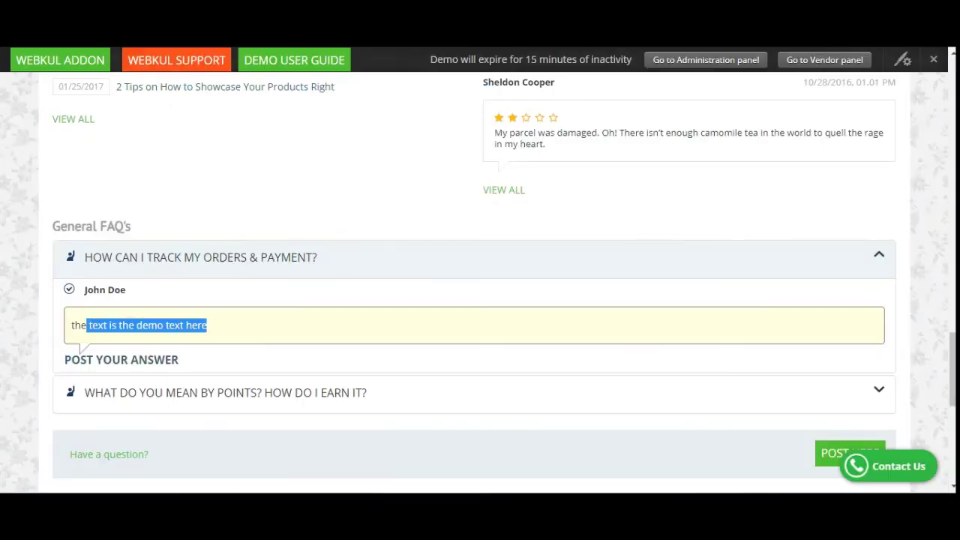
# Step: Examine the General FAQ's section and its placement on the storefront home page
pyautogui.click(263, 229)
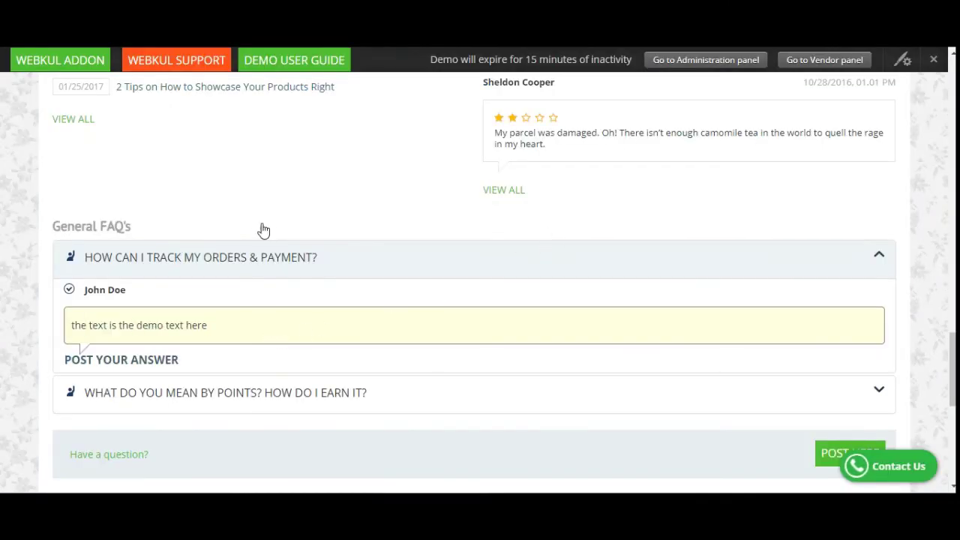
pyautogui.scroll(3, 269, 283)
pyautogui.scroll(10, 268, 281)
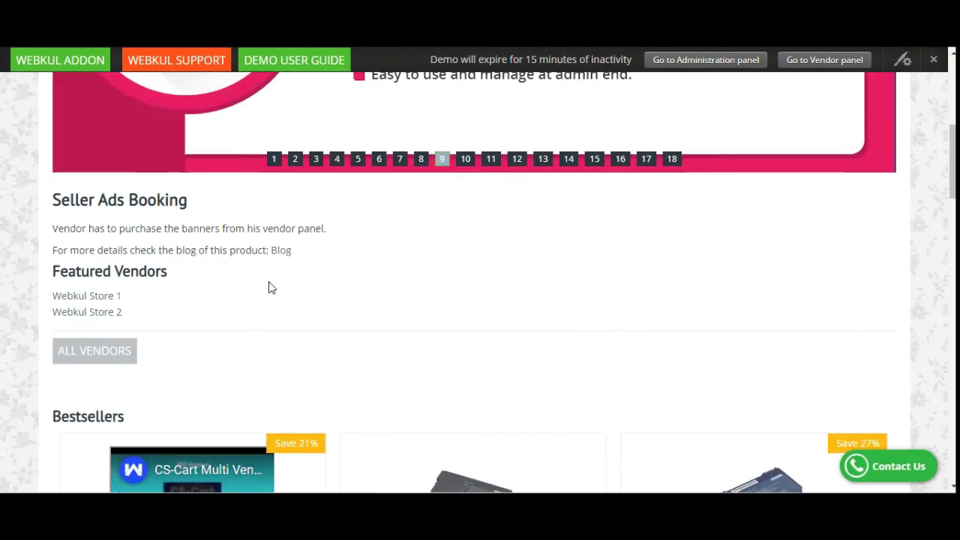
pyautogui.scroll(-6, 269, 281)
pyautogui.scroll(-8, 269, 281)
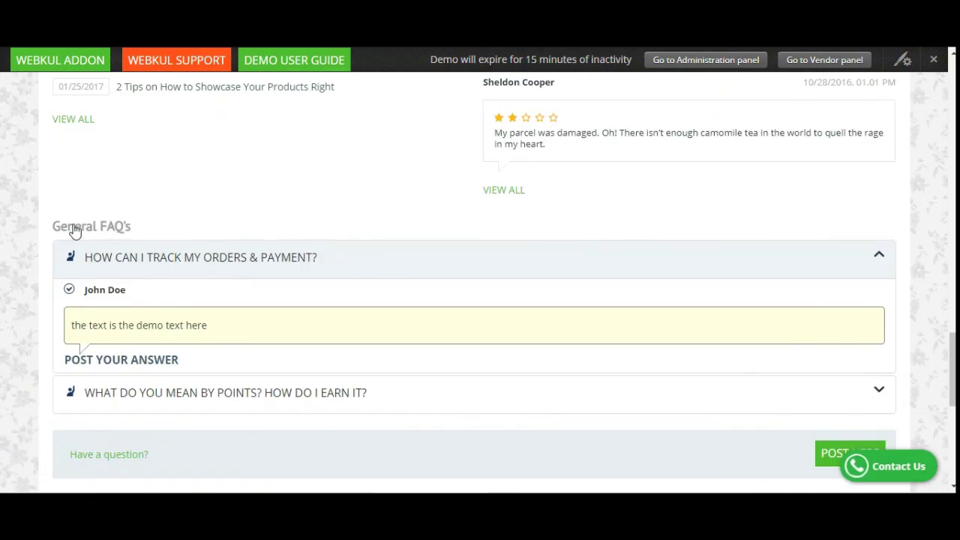
pyautogui.moveTo(52, 225); pyautogui.dragTo(150, 240)
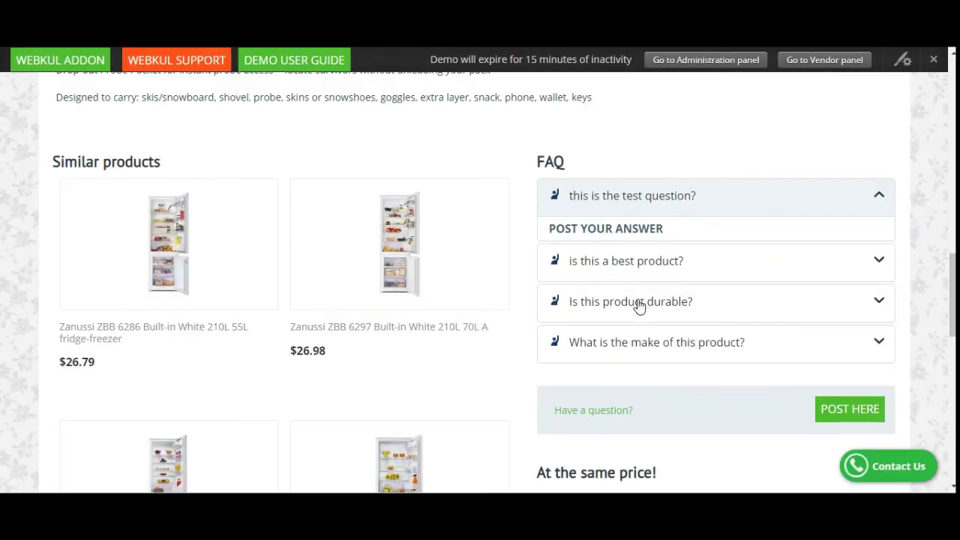
# Step: Expand the questions "Is this product durable?" and "is this a best product?" in the product page's FAQ
pyautogui.click(638, 307)
pyautogui.click(634, 246)
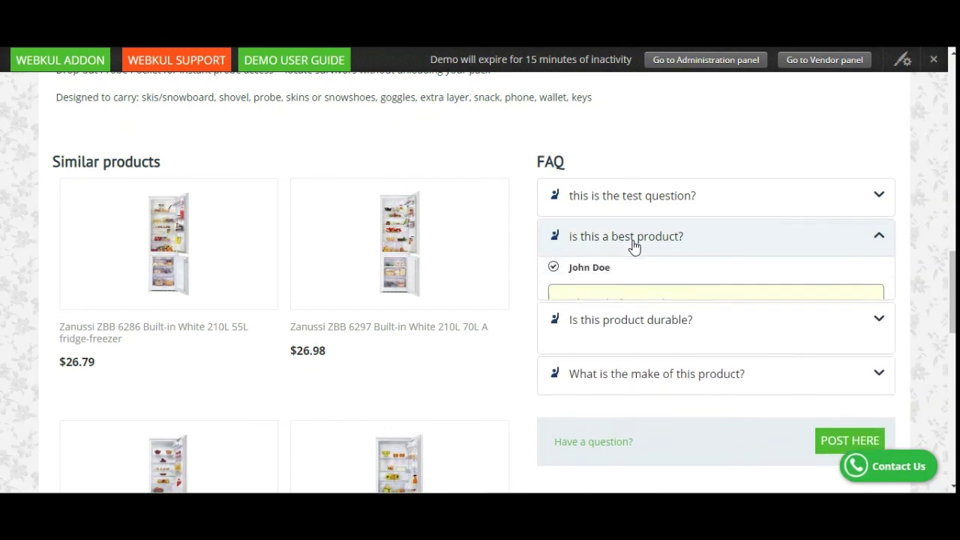